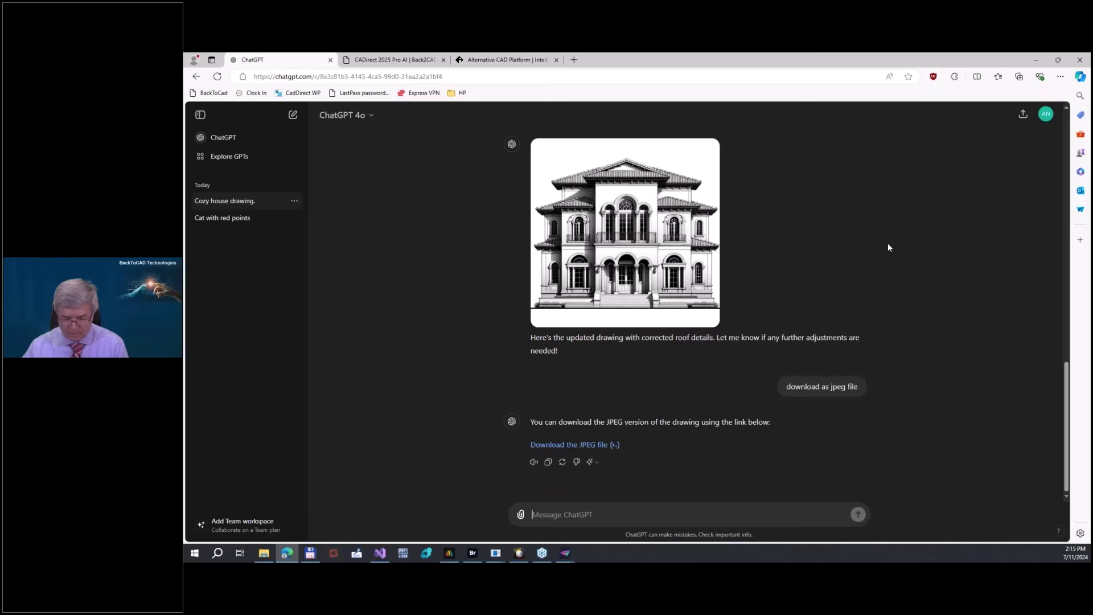
# Step: Download ChatGPT's Mediterranean house drawing as a JPEG and minimize Edge to reveal CADdirect
pyautogui.click(572, 445)
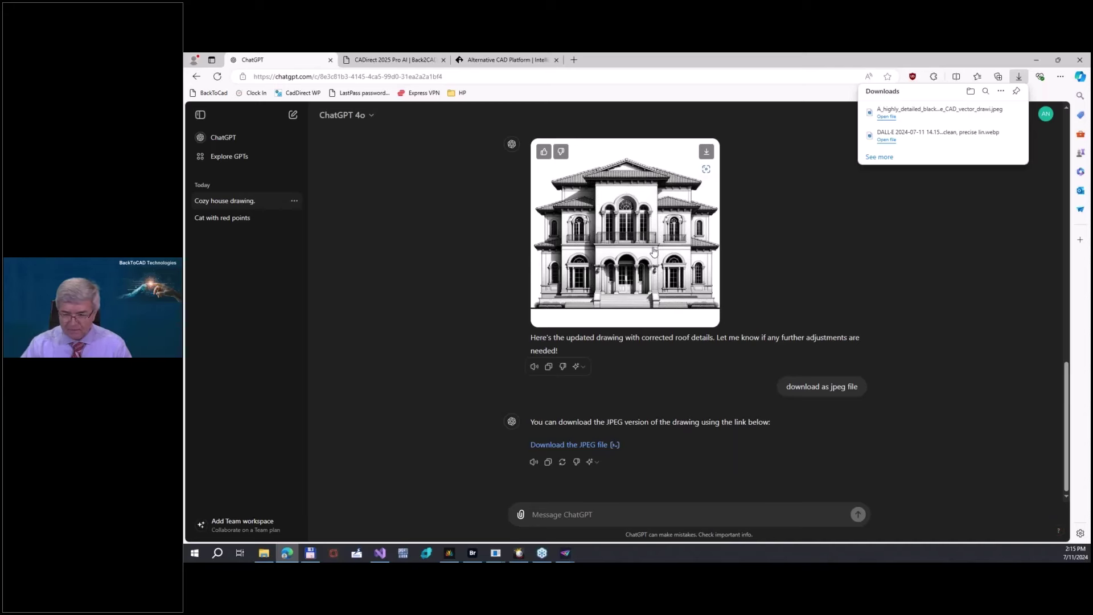
pyautogui.click(1037, 59)
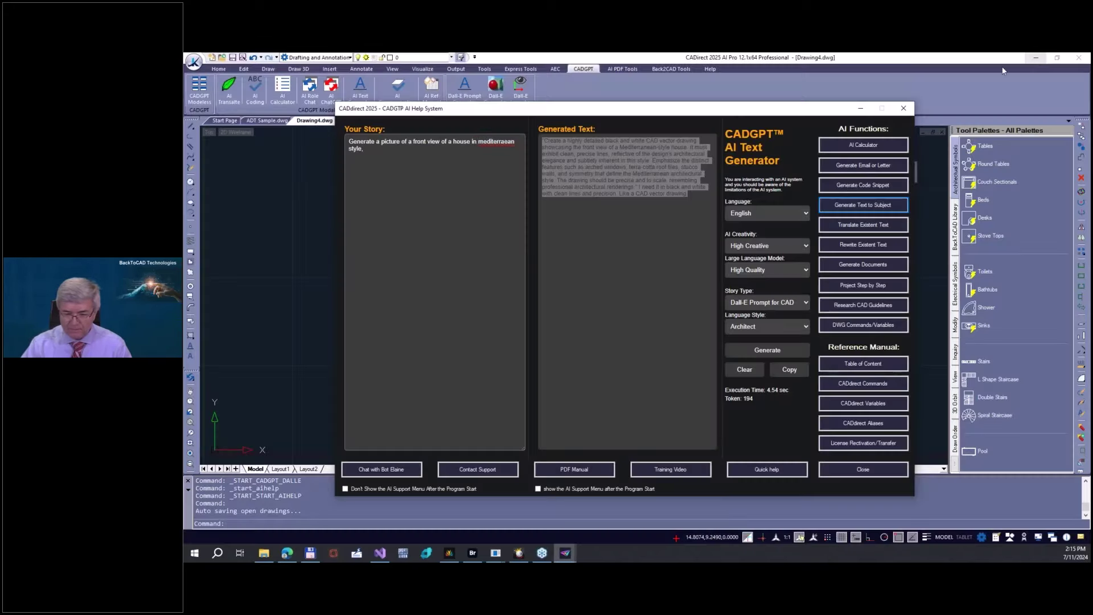
# Step: Vectorize the downloaded house JPEG with Print2CAD's 'Vectorize Dall-E / PNG' into new Drawing5
pyautogui.click(877, 469)
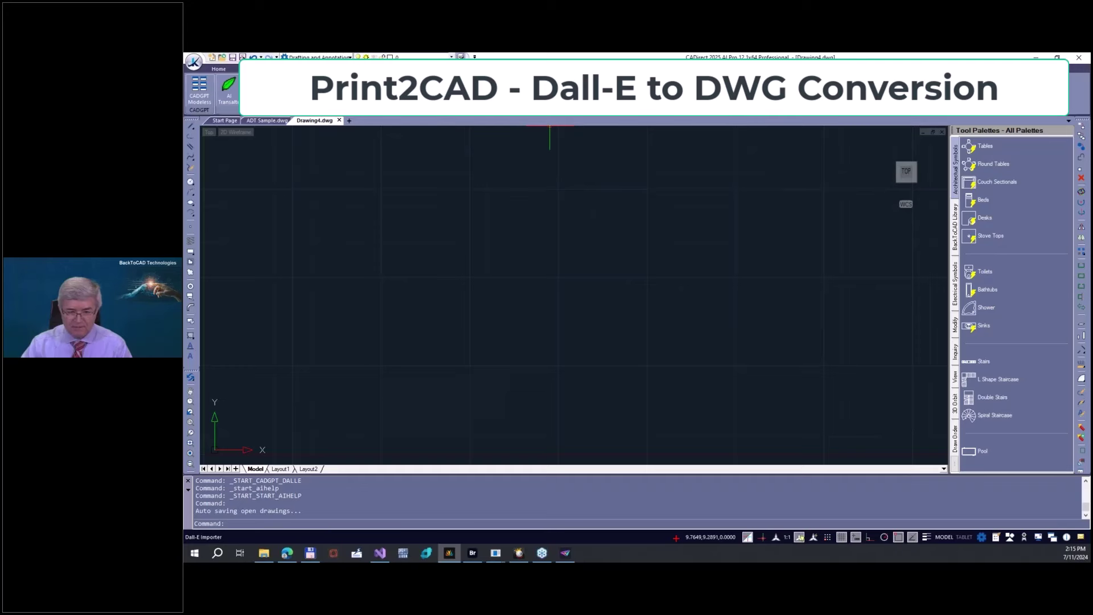
pyautogui.click(550, 88)
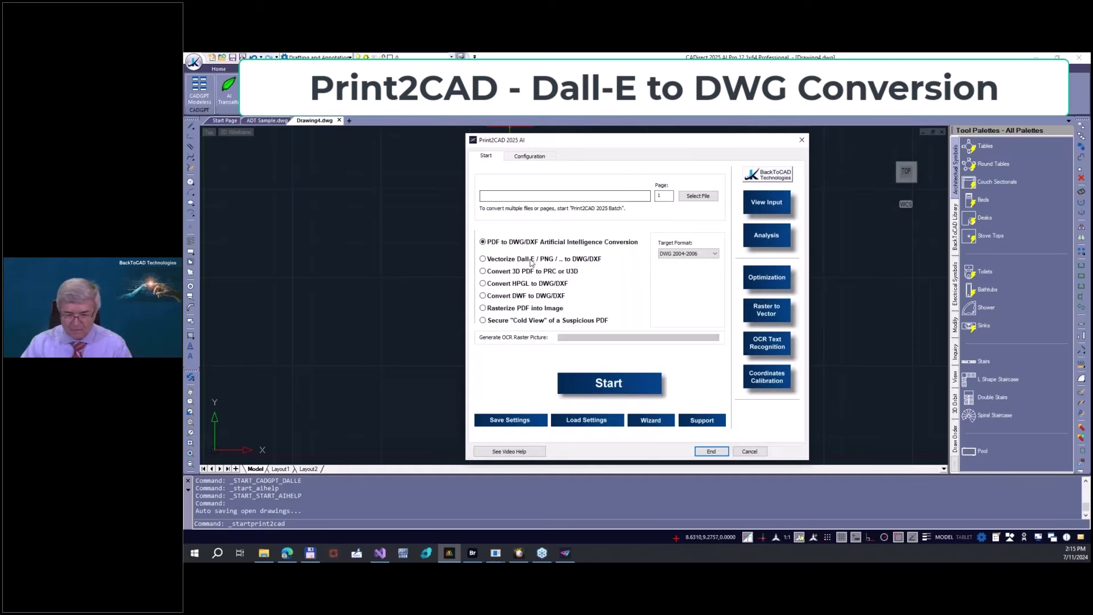
pyautogui.click(689, 199)
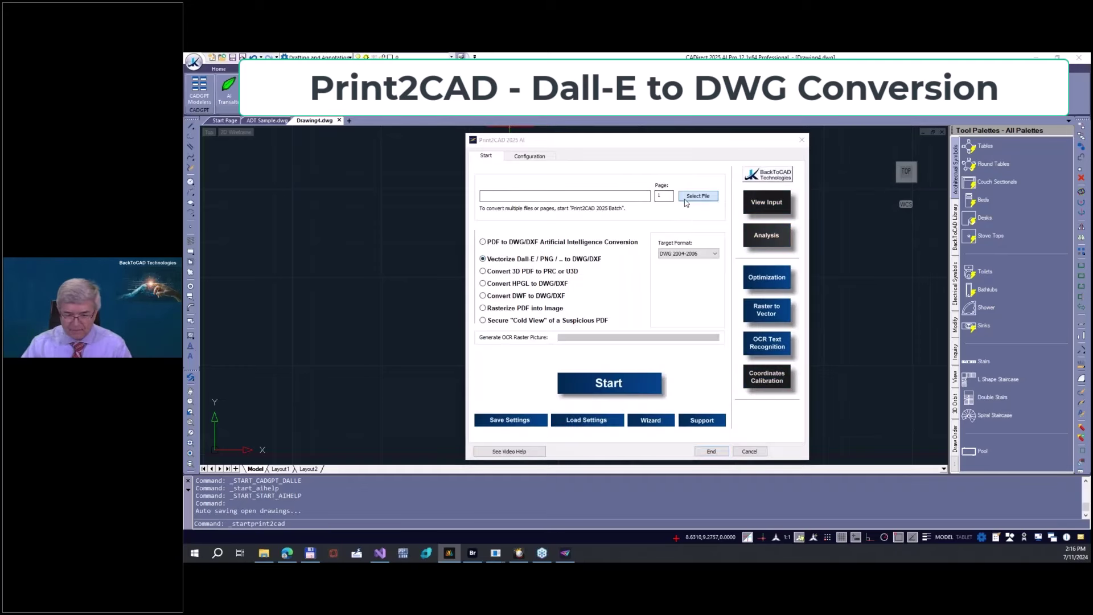
pyautogui.click(506, 308)
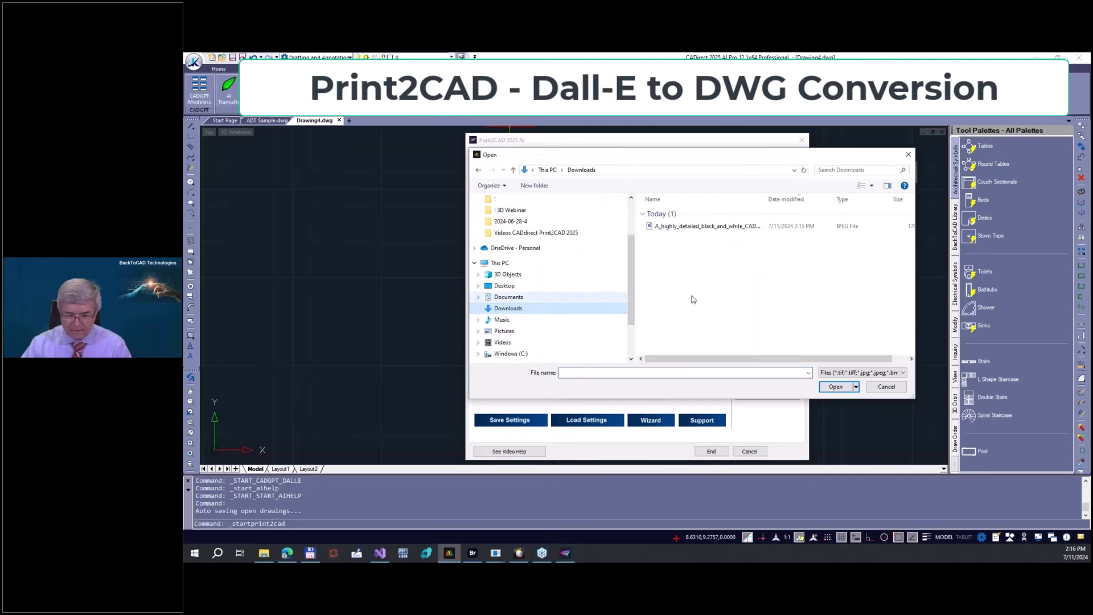
pyautogui.doubleClick(706, 226)
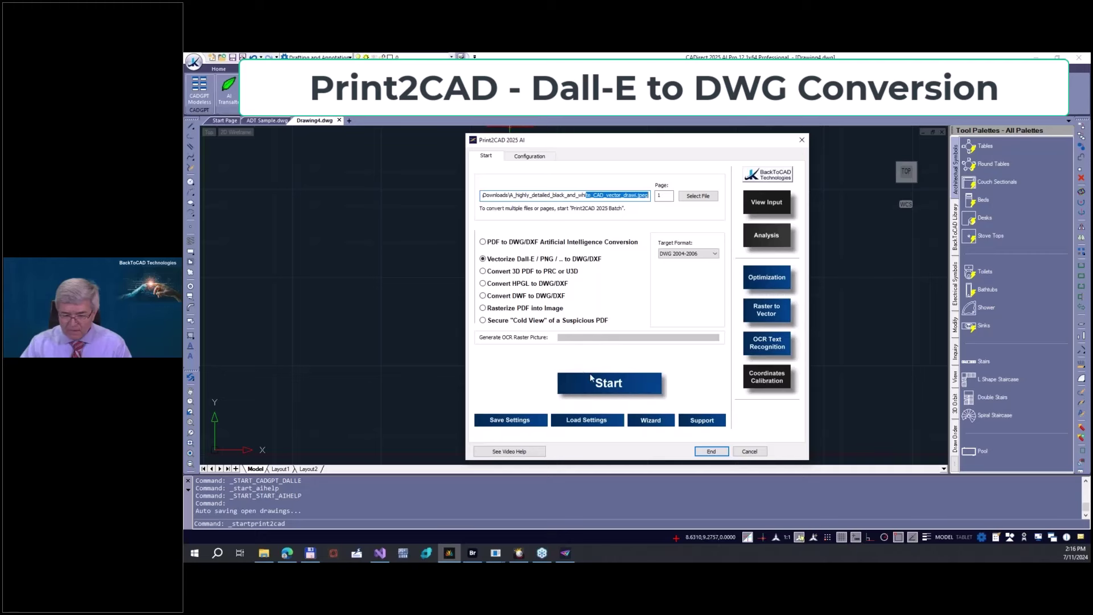
pyautogui.click(610, 383)
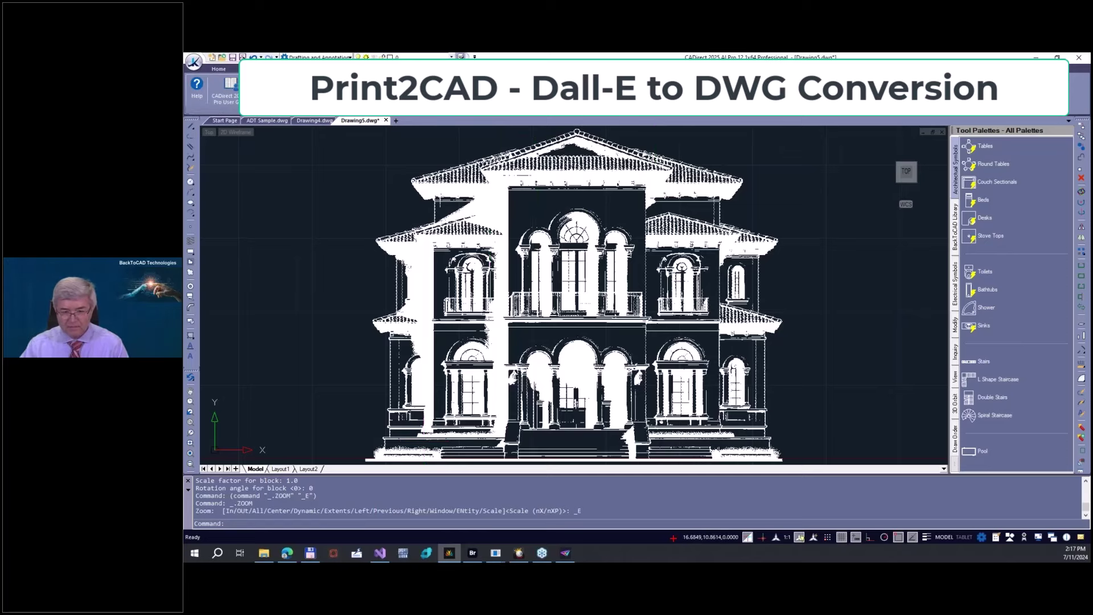
# Step: Switch the drawing background to white and turn the grid off
pyautogui.click(256, 86)
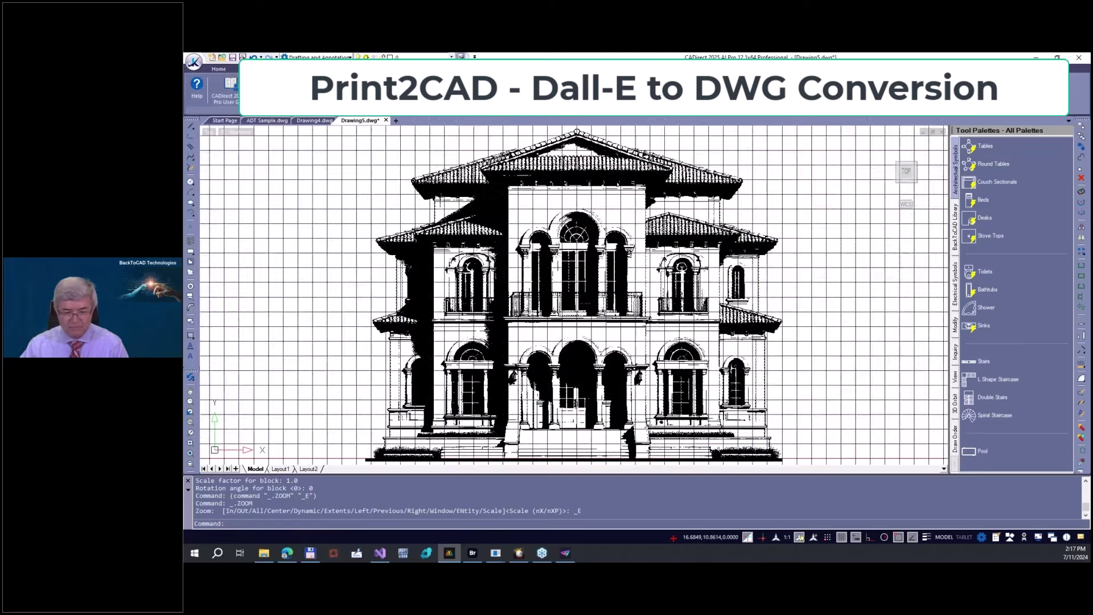
pyautogui.click(842, 538)
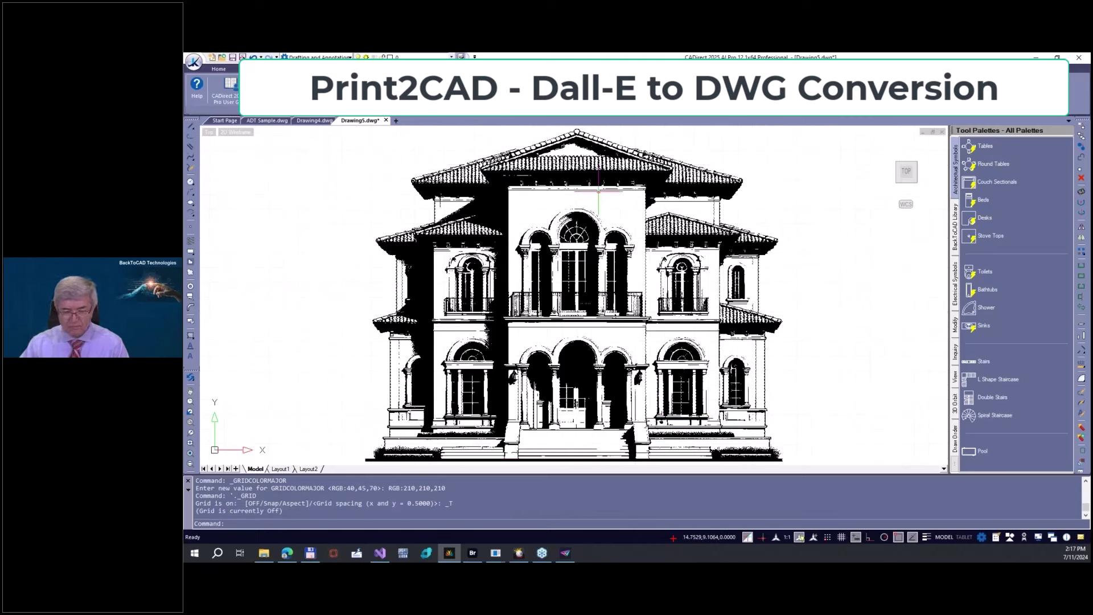
pyautogui.scroll(-2, 683, 316)
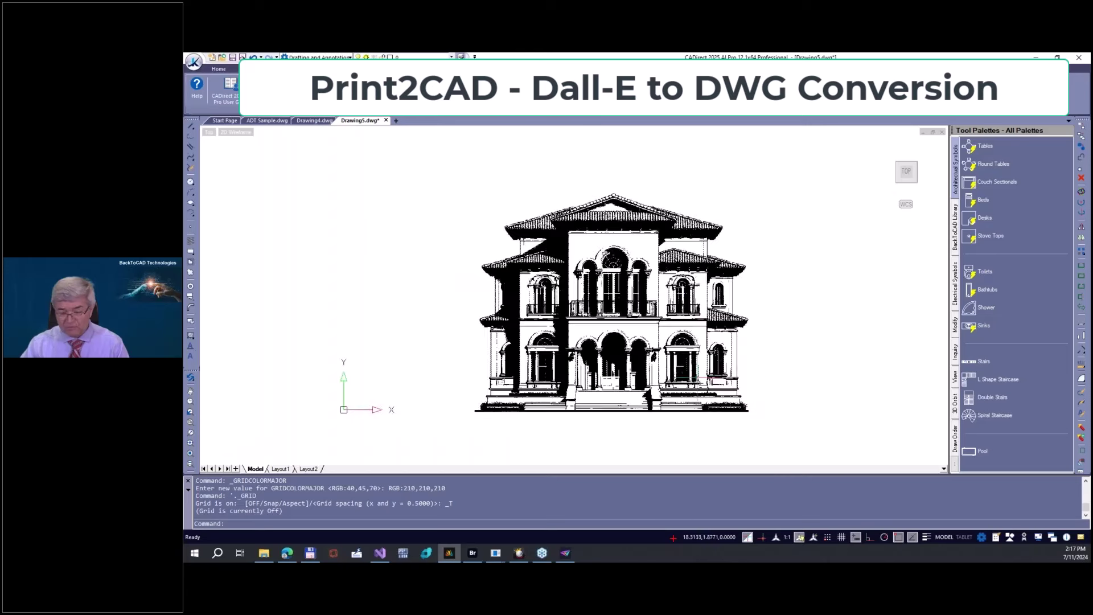
pyautogui.scroll(2, 700, 393)
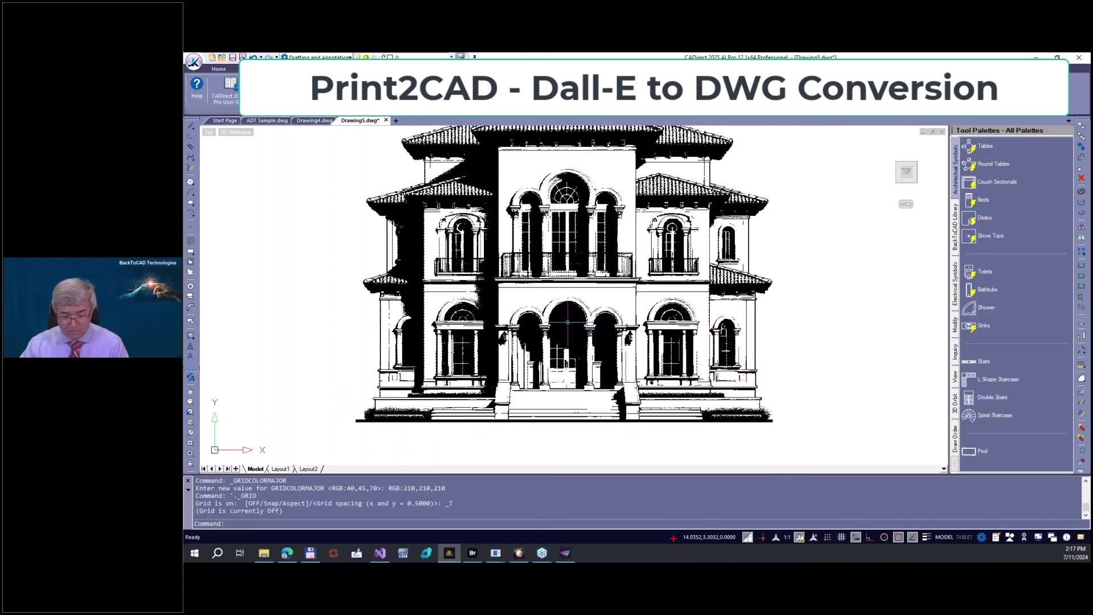
pyautogui.scroll(-1, 779, 401)
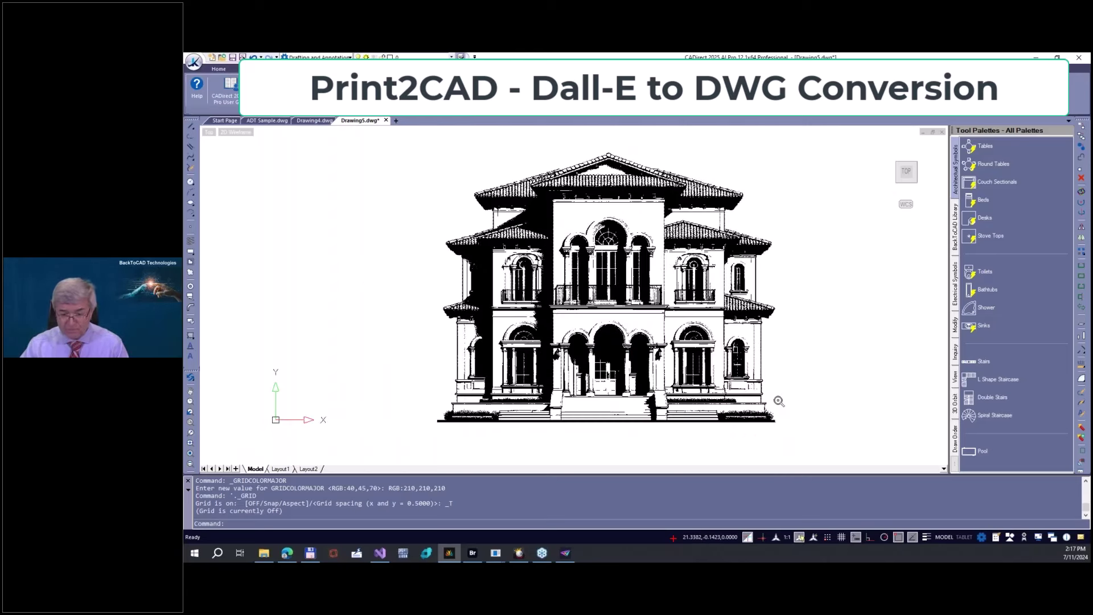
# Step: Erase the stray ground strip beneath the house with two crossing selections
pyautogui.click(792, 436)
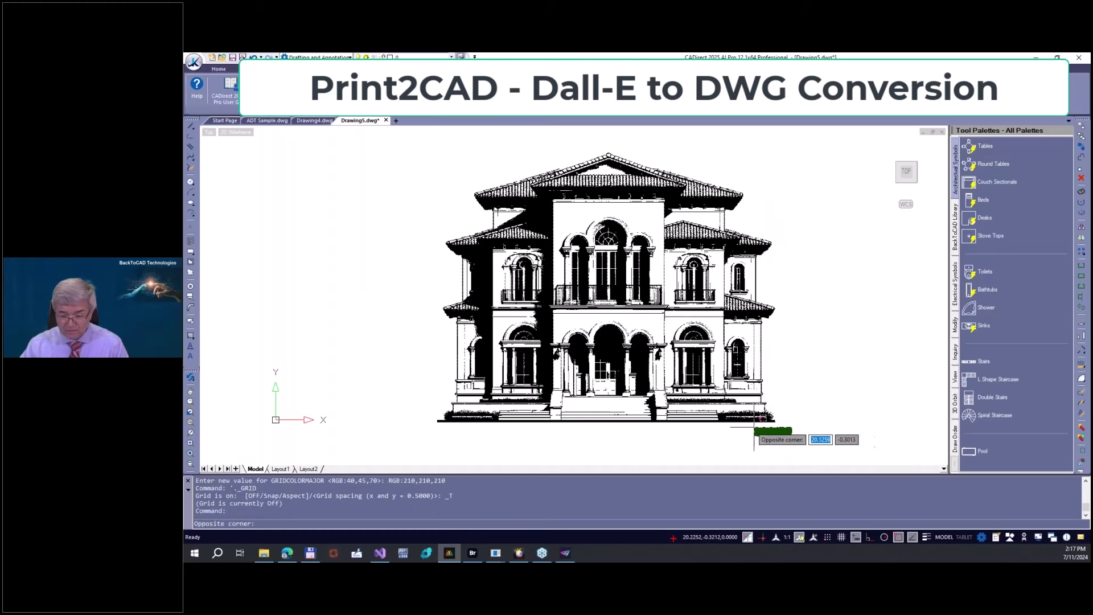
pyautogui.click(721, 412)
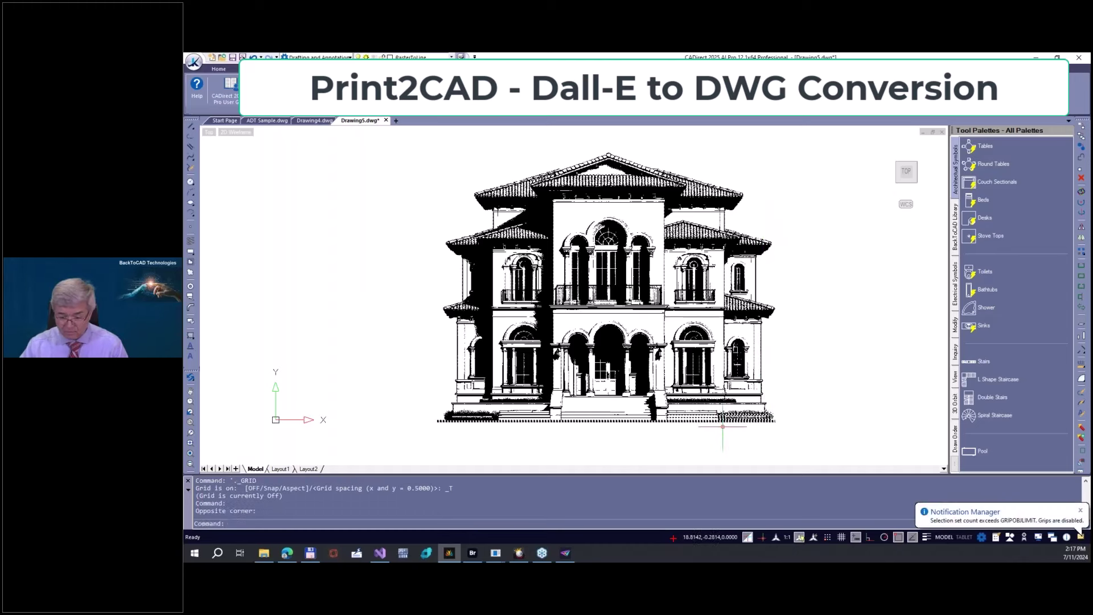
pyautogui.press('Delete')
pyautogui.click(784, 436)
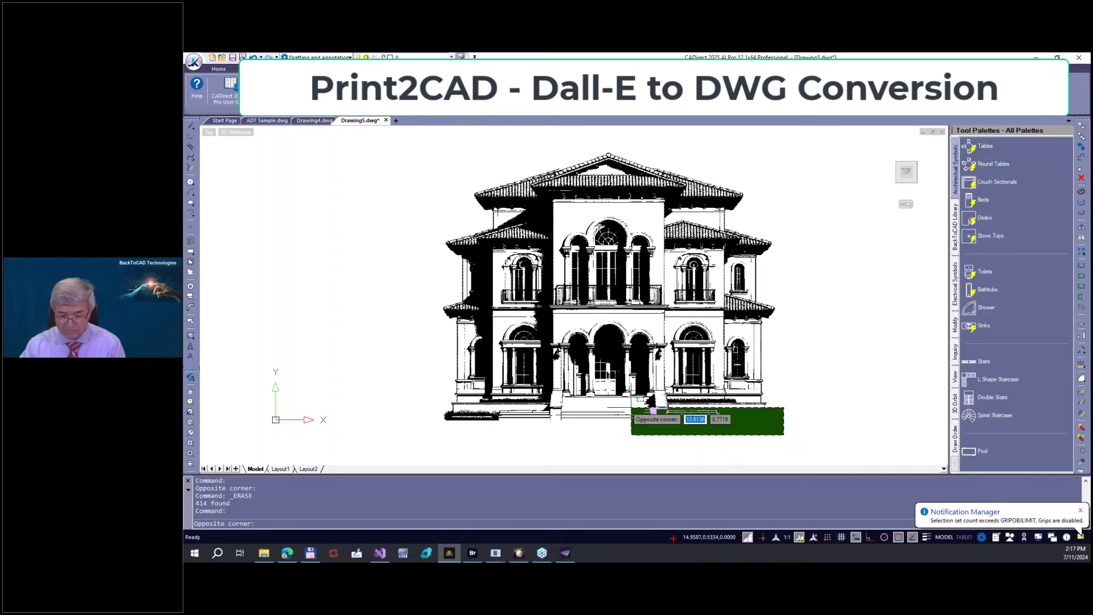
pyautogui.click(417, 399)
pyautogui.press('Delete')
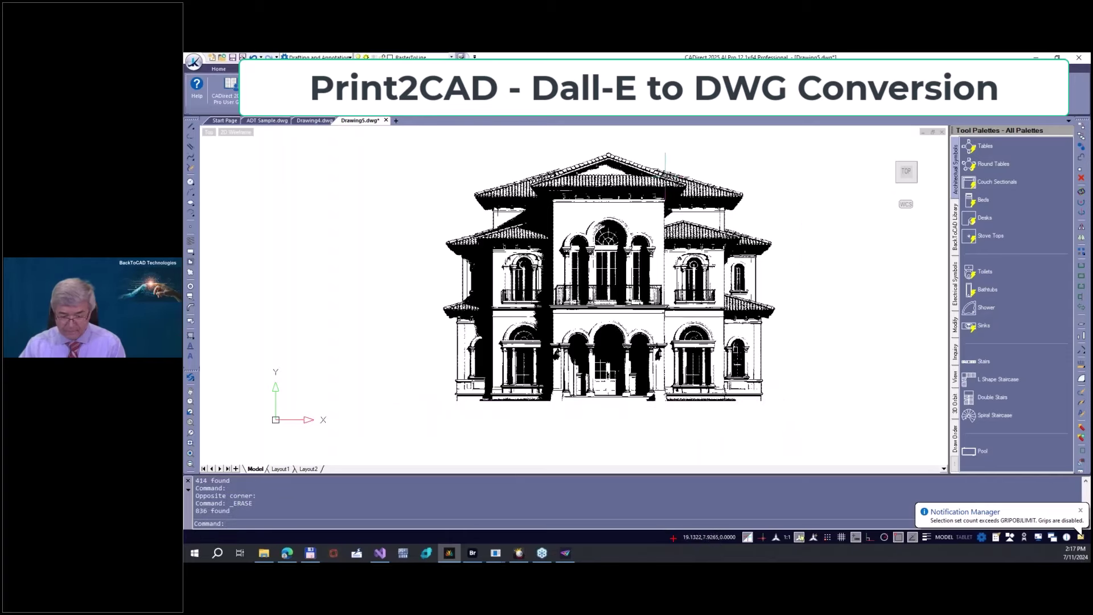
# Step: Zoom in to inspect a traced hatch line, then start new blank Drawing6
pyautogui.scroll(3, 674, 191)
pyautogui.scroll(4, 636, 232)
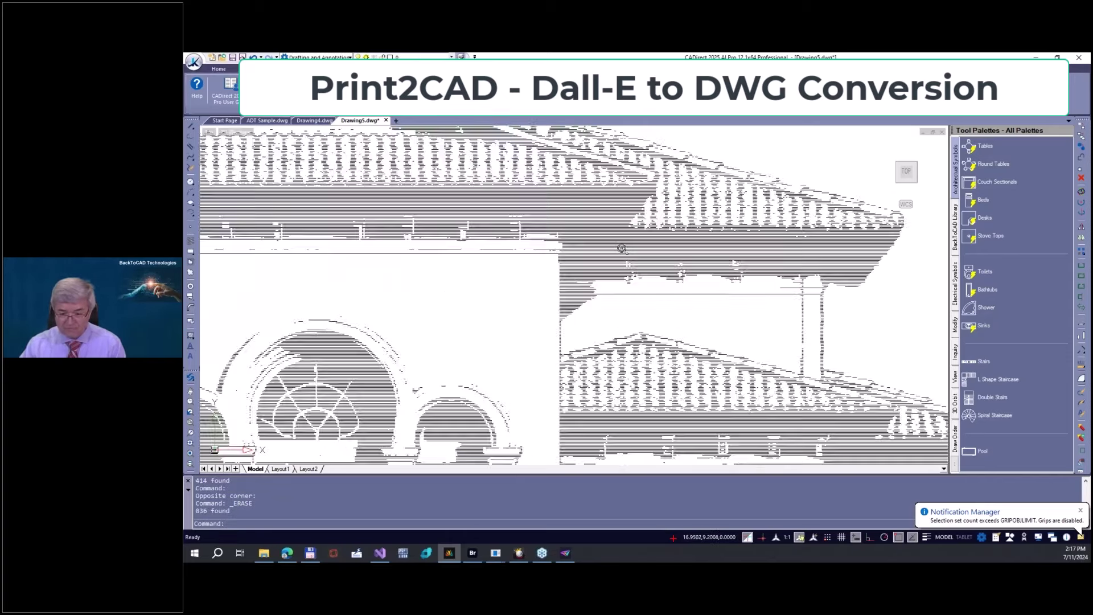
pyautogui.scroll(3, 635, 232)
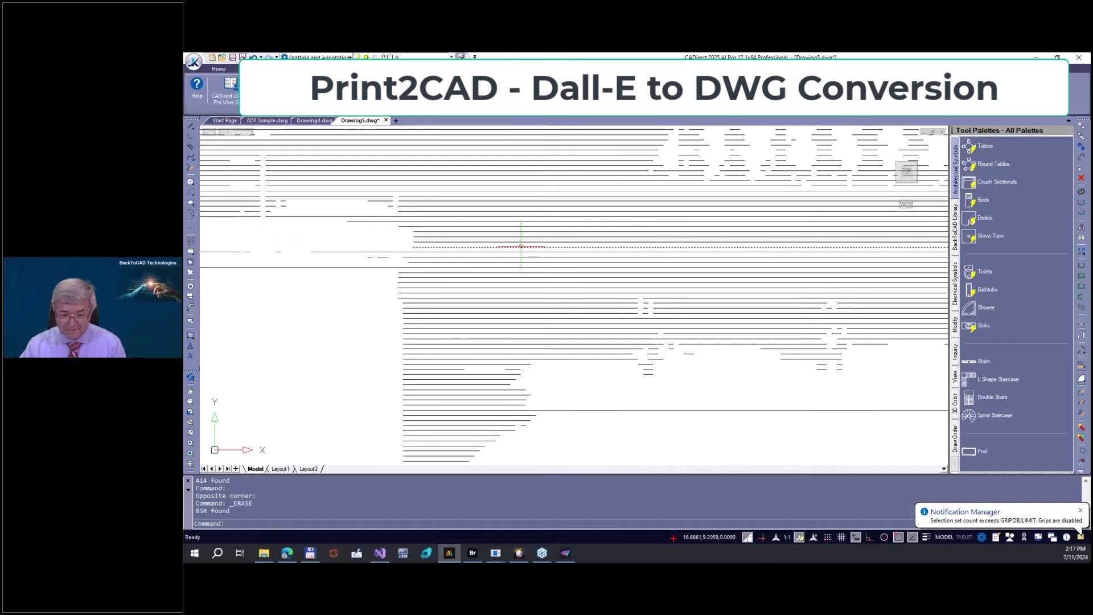
pyautogui.click(520, 246)
pyautogui.press('Escape')
pyautogui.press('Escape')
pyautogui.scroll(-3, 590, 236)
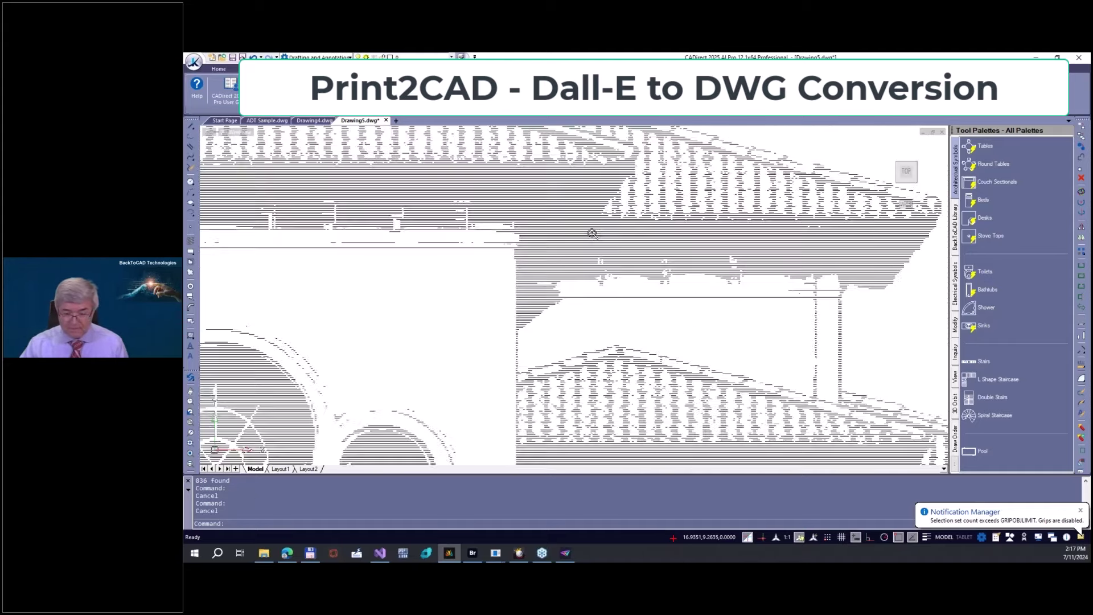
pyautogui.scroll(-3, 590, 237)
pyautogui.scroll(-2, 590, 237)
pyautogui.scroll(2, 550, 284)
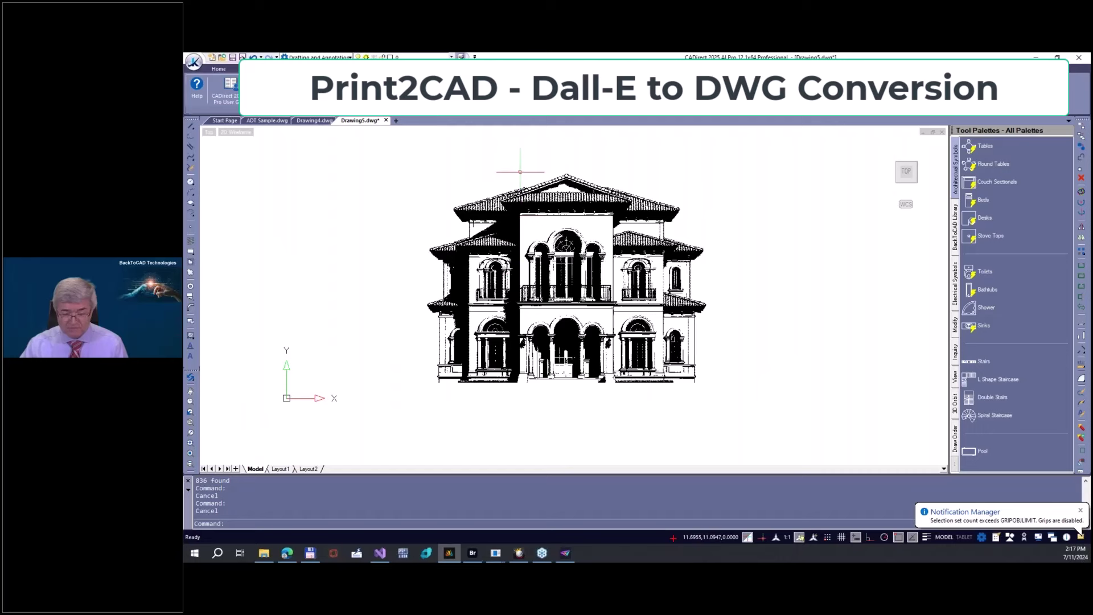
pyautogui.scroll(1, 522, 168)
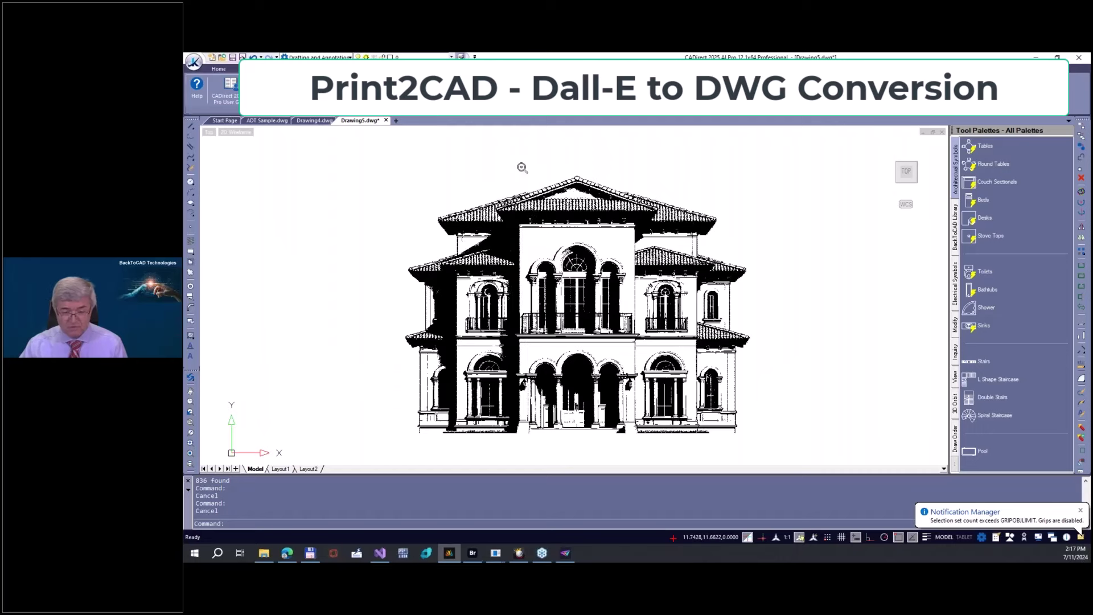
pyautogui.click(397, 121)
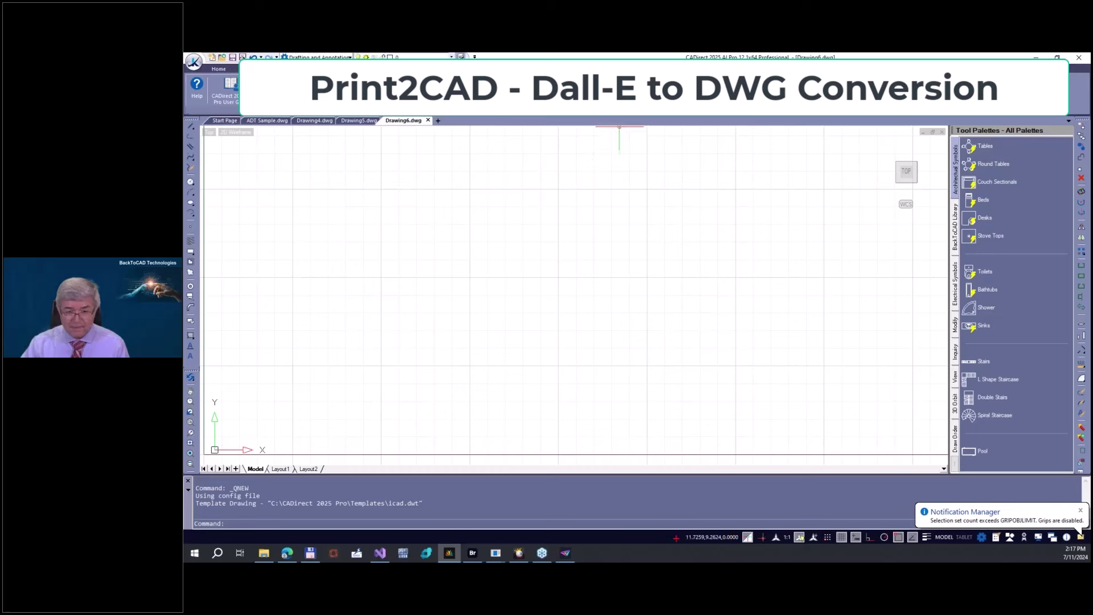
# Step: Load the downloaded house JPEG into Print2CAD's Vectorize Dall-E / PNG to DWG/DXF converter
pyautogui.click(618, 68)
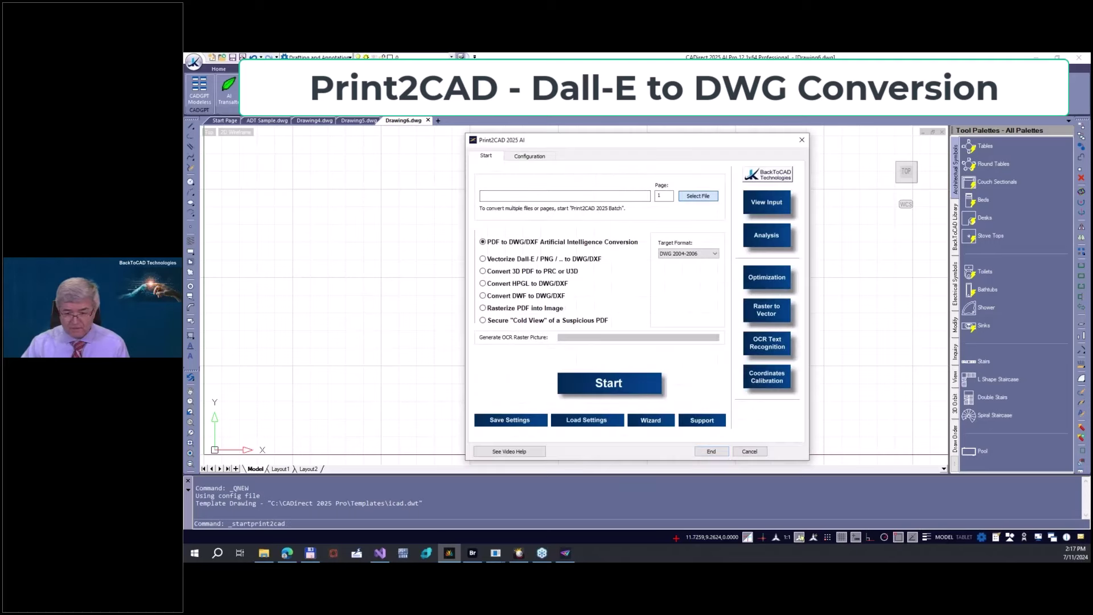
pyautogui.click(699, 196)
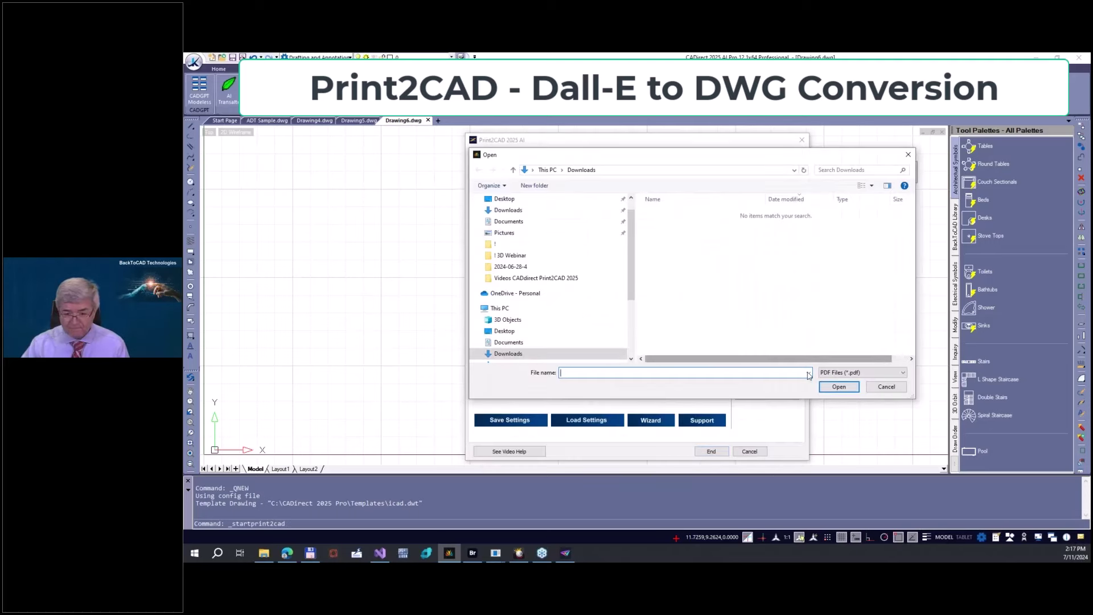
pyautogui.click(883, 390)
pyautogui.click(551, 260)
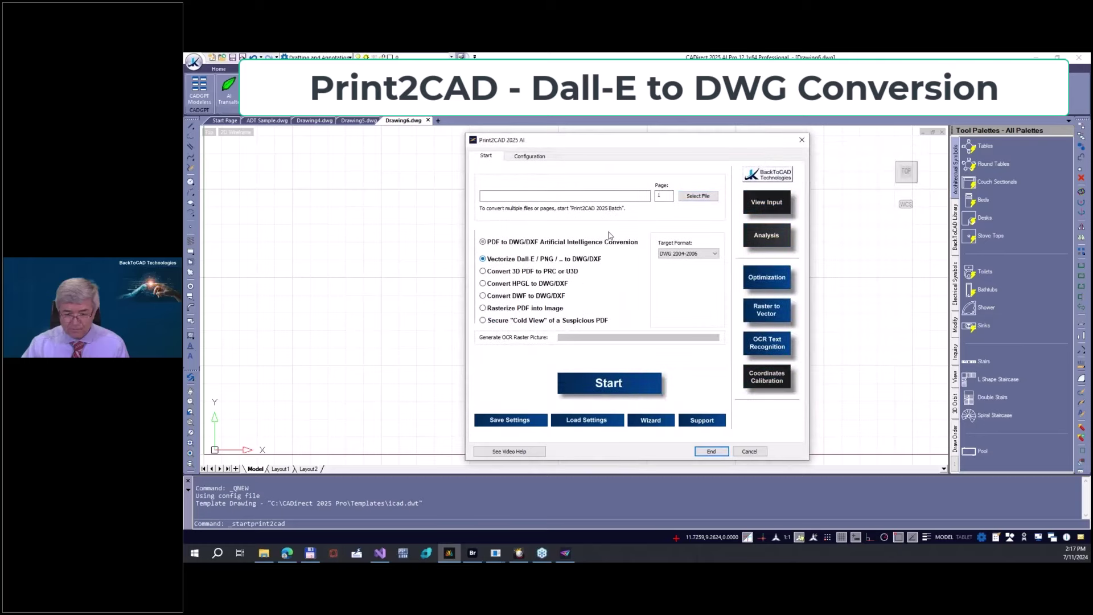
pyautogui.click(707, 197)
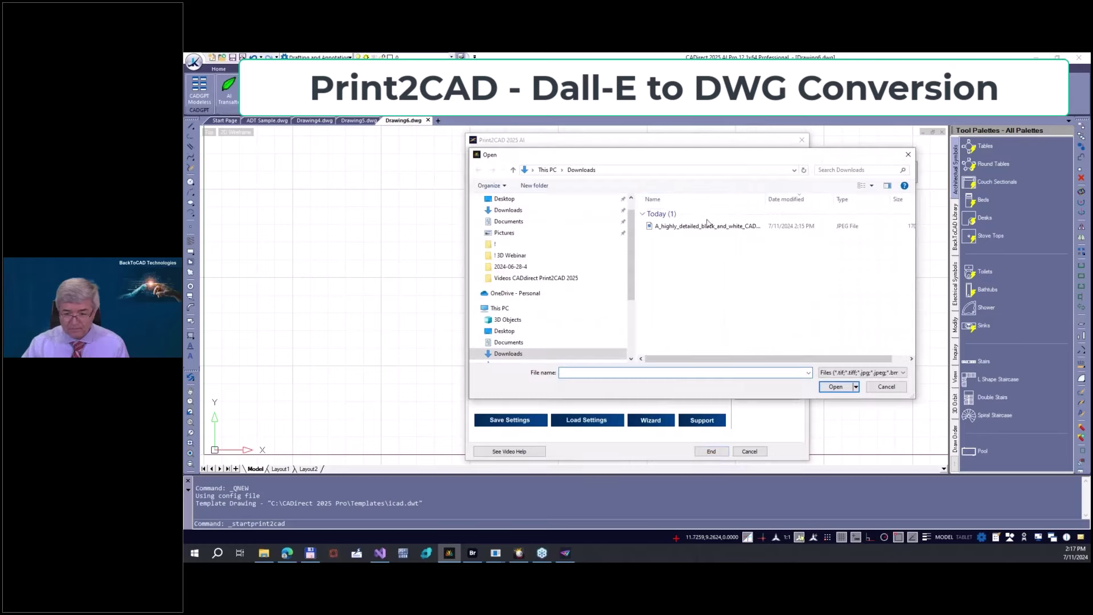
pyautogui.click(695, 228)
pyautogui.doubleClick(695, 228)
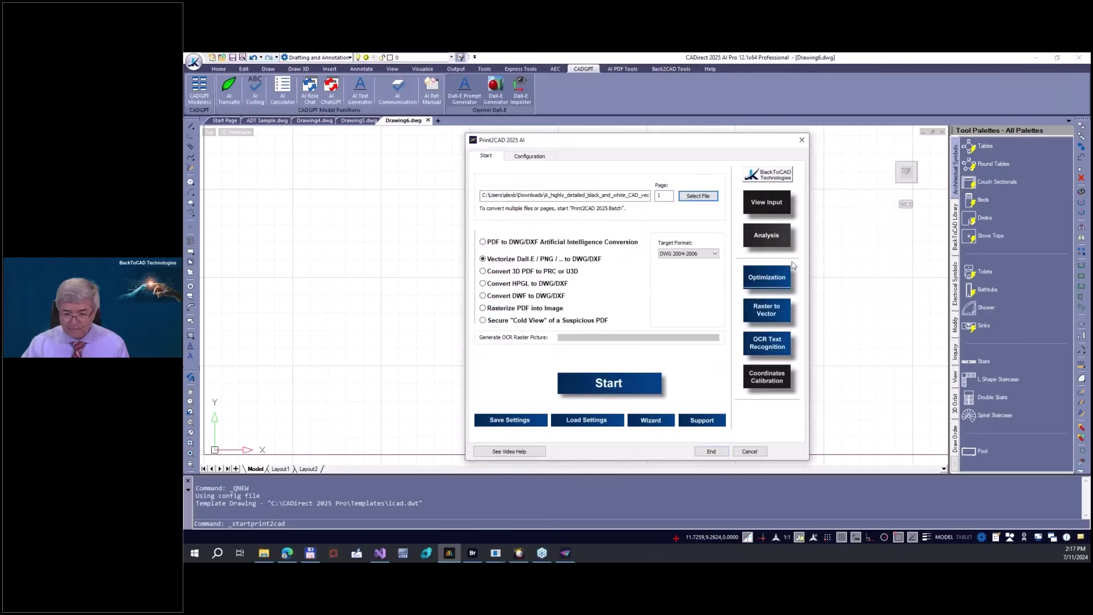
# Step: Set Raster to Vector Dall-E options to solid-hatch output at original resolution
pyautogui.click(762, 311)
pyautogui.click(591, 144)
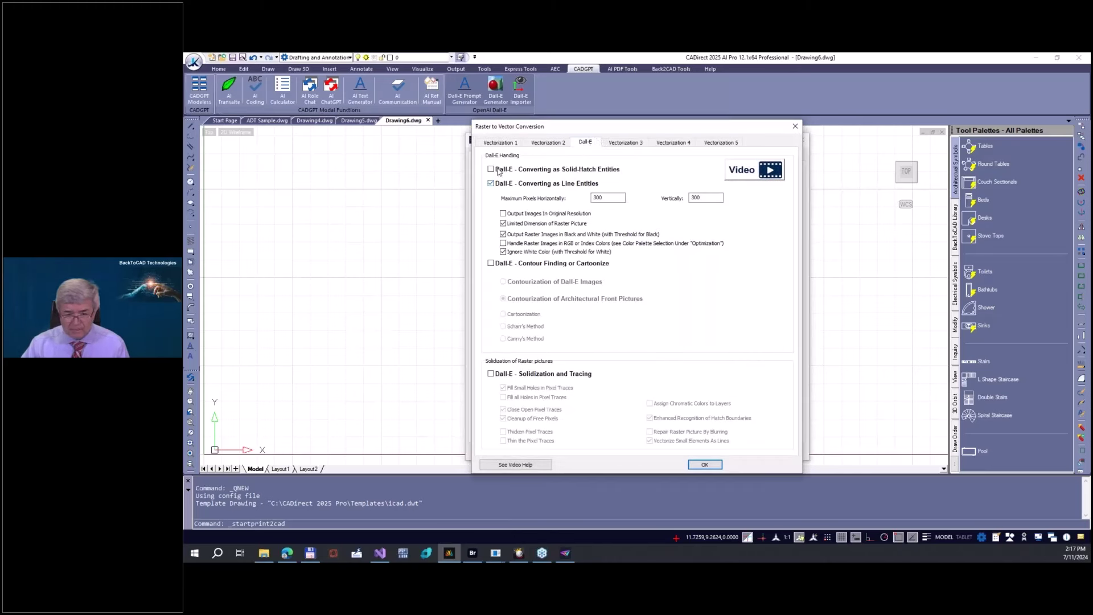
pyautogui.click(503, 215)
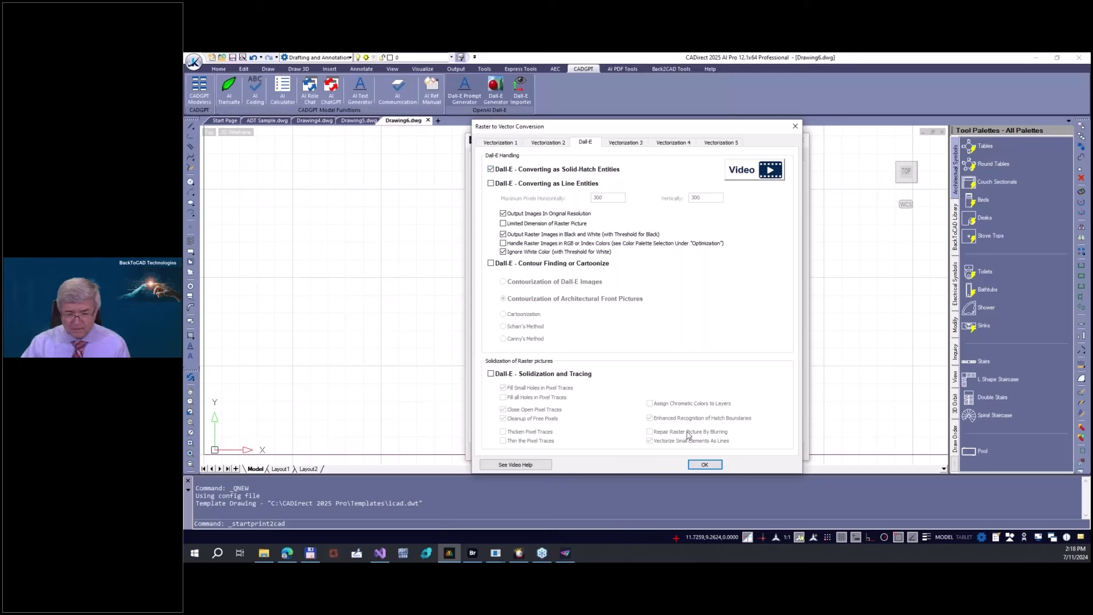
pyautogui.click(704, 465)
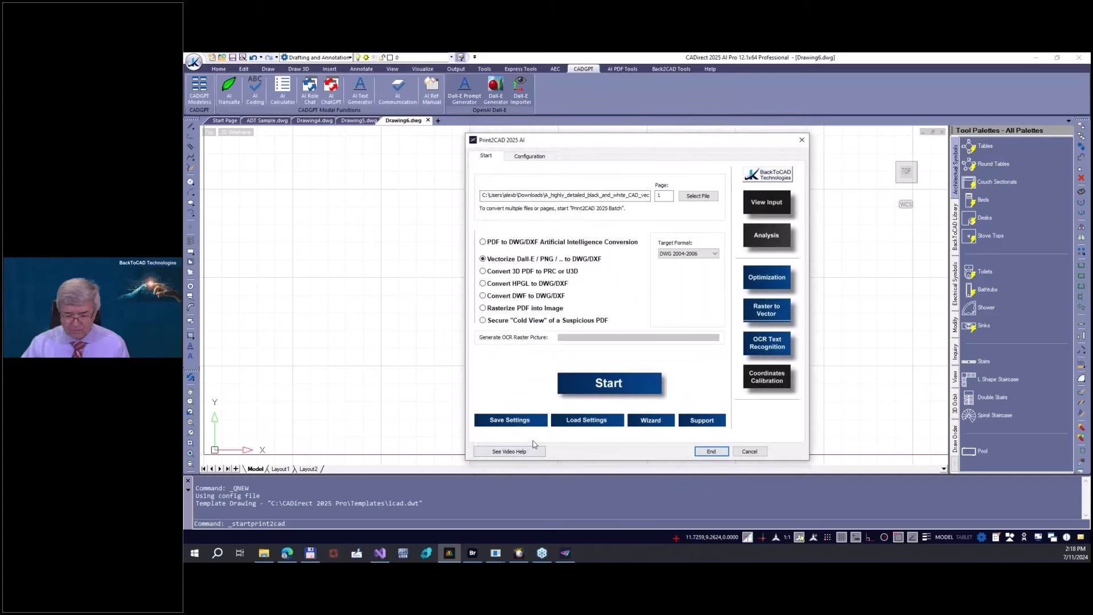
# Step: Convert the house image into solid black-and-white hatch fills in Drawing6
pyautogui.click(591, 385)
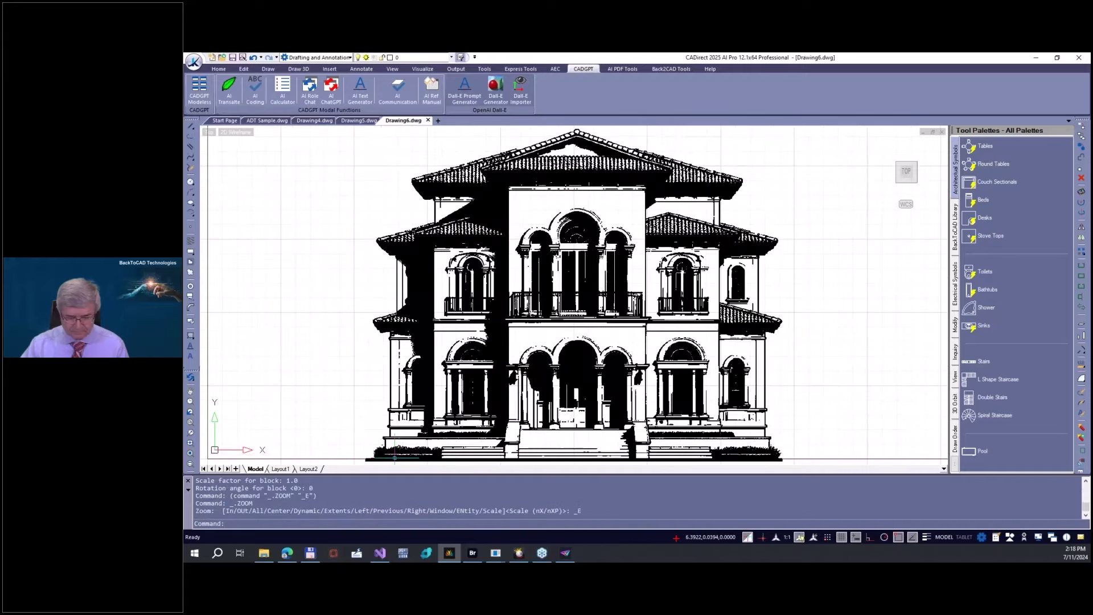
pyautogui.scroll(3, 439, 246)
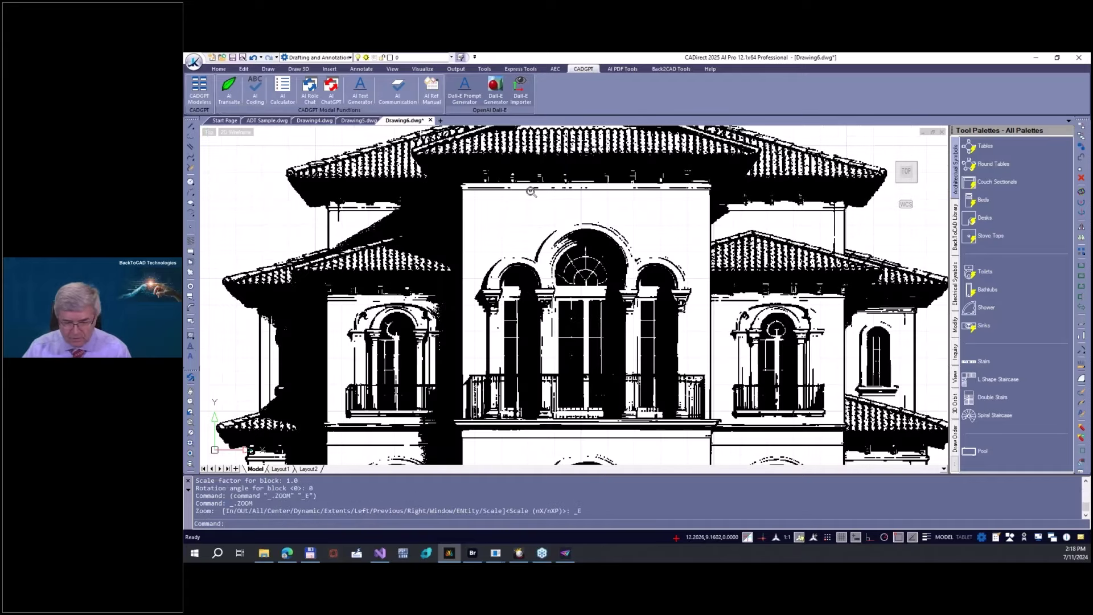
pyautogui.scroll(4, 439, 246)
pyautogui.scroll(3, 439, 246)
pyautogui.scroll(-3, 471, 200)
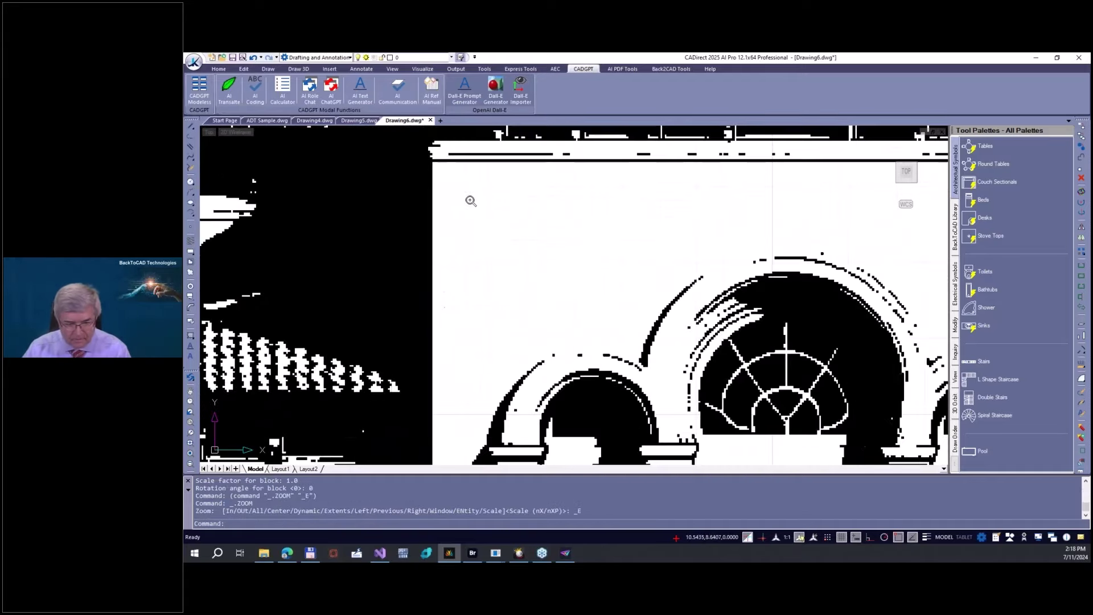
# Step: Compare the new result against the Drawing5 linework, then return to Drawing6
pyautogui.click(370, 122)
pyautogui.scroll(3, 559, 211)
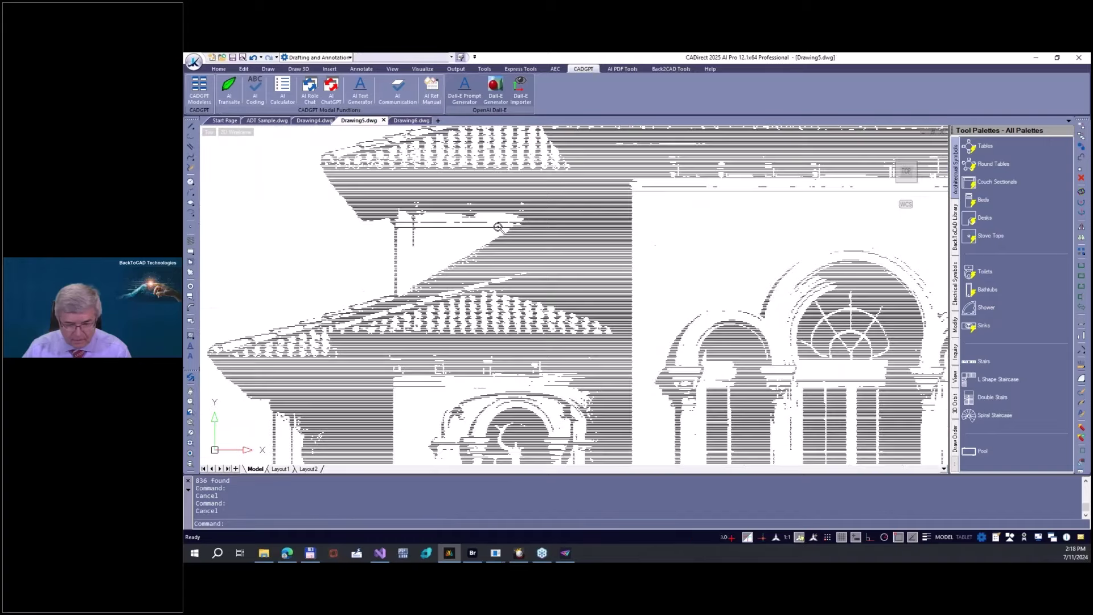
pyautogui.scroll(2, 558, 211)
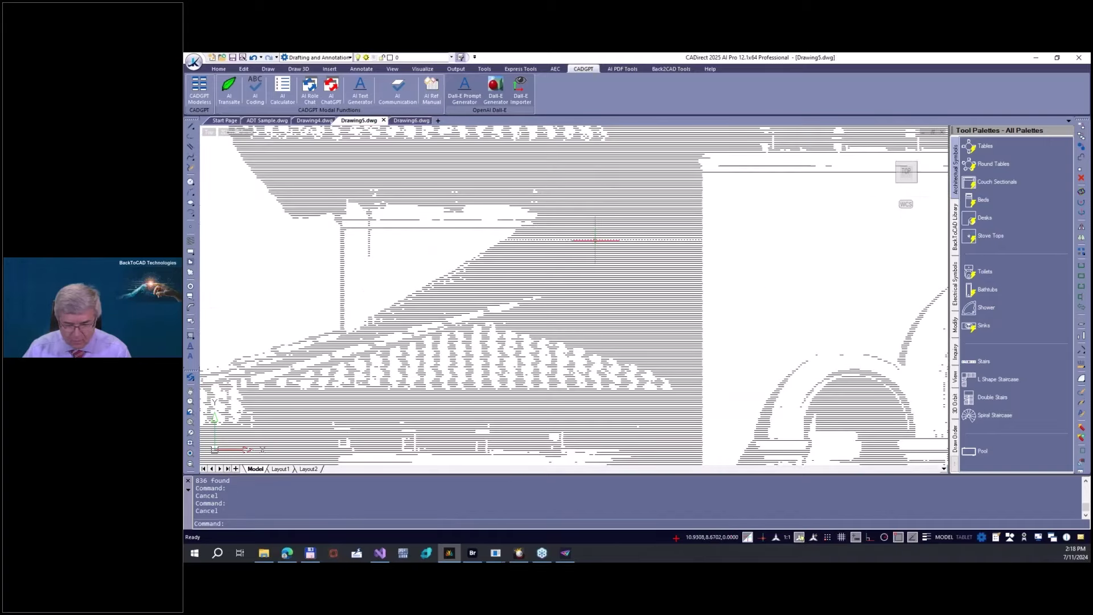
pyautogui.scroll(-3, 459, 150)
pyautogui.scroll(-3, 459, 150)
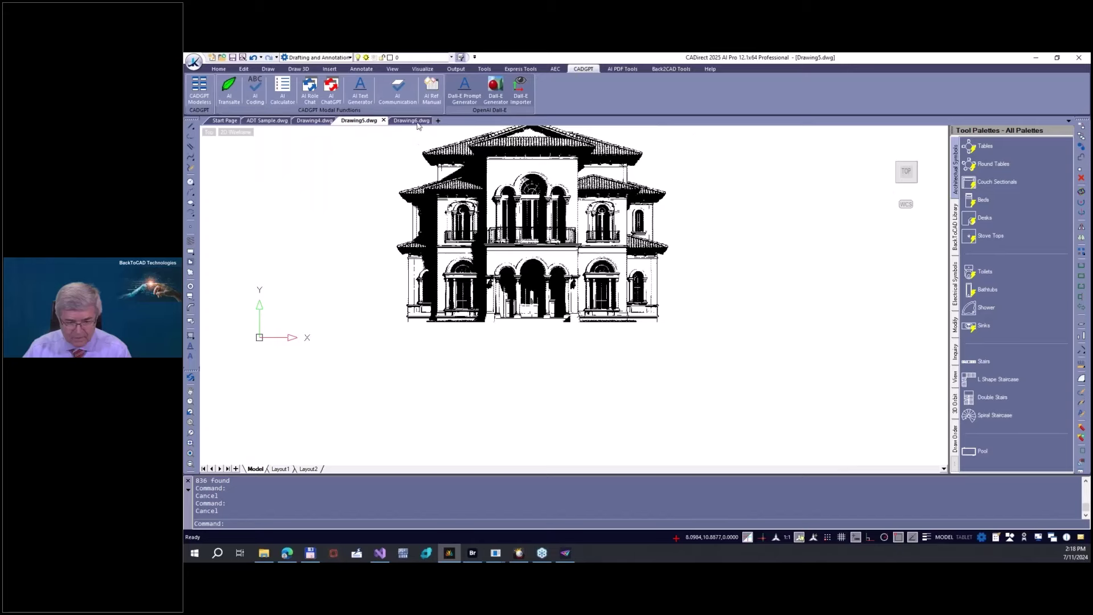
pyautogui.click(404, 120)
pyautogui.scroll(-3, 490, 205)
pyautogui.scroll(-3, 484, 207)
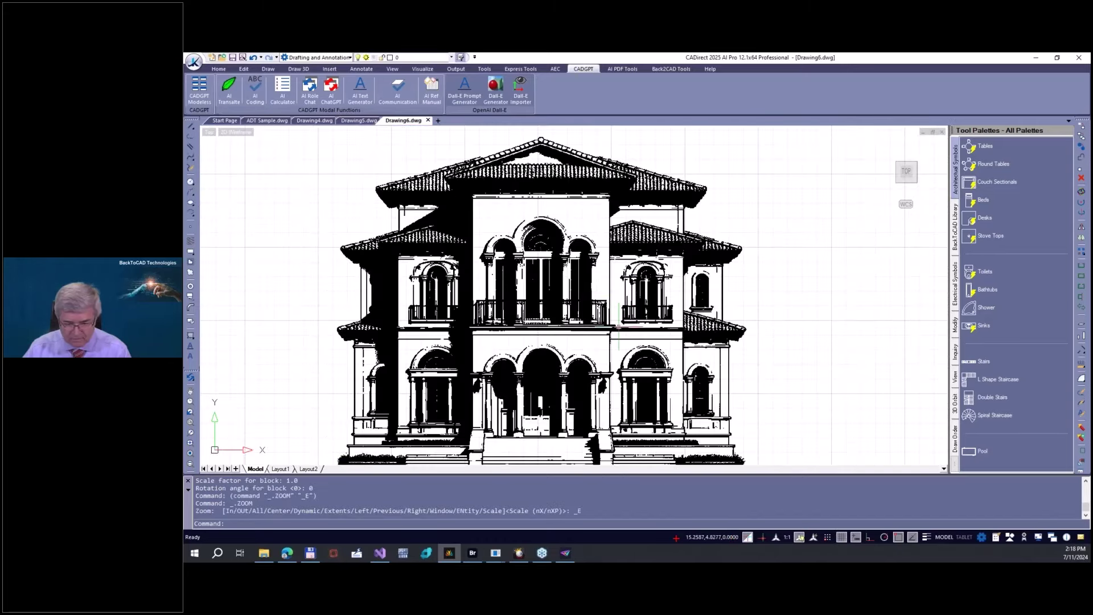
pyautogui.scroll(3, 661, 406)
# Step: Erase the ground strip beneath the house in Drawing6
pyautogui.click(750, 447)
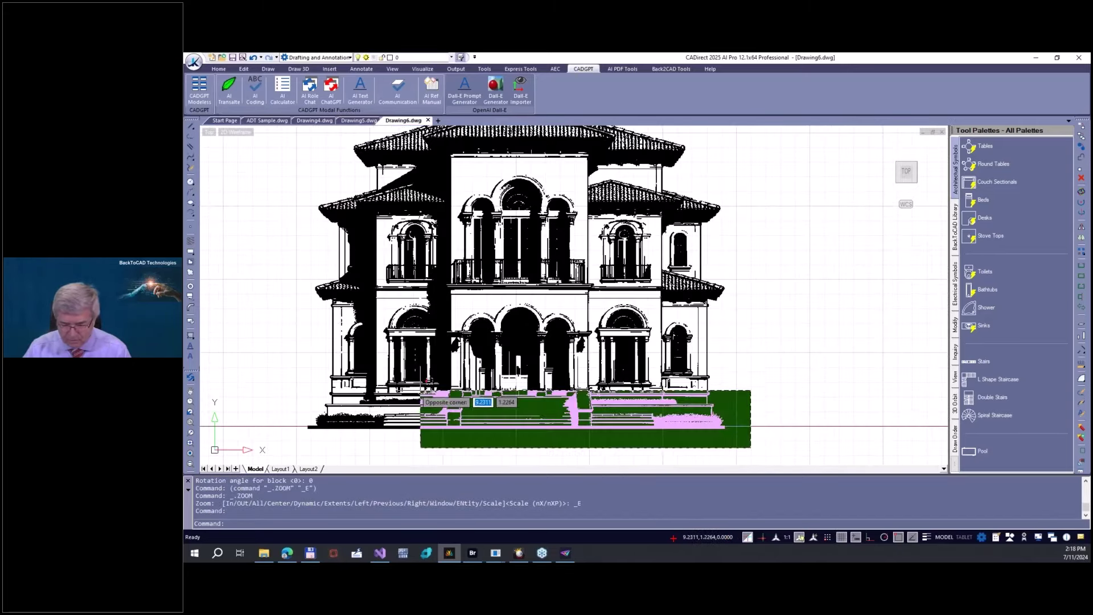
pyautogui.click(275, 410)
pyautogui.press('Delete')
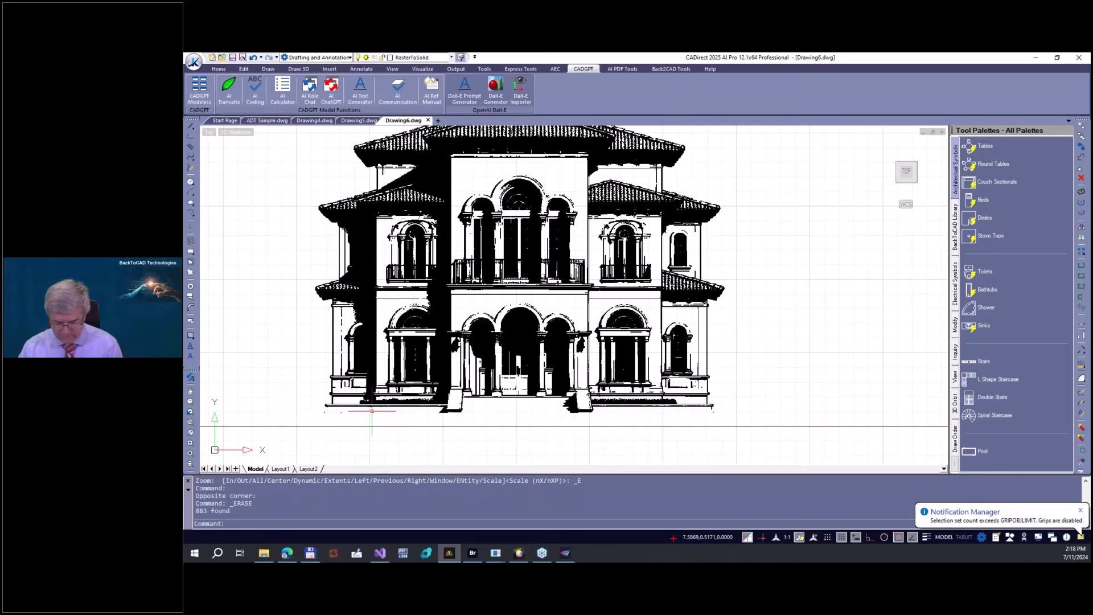
pyautogui.scroll(-2, 763, 433)
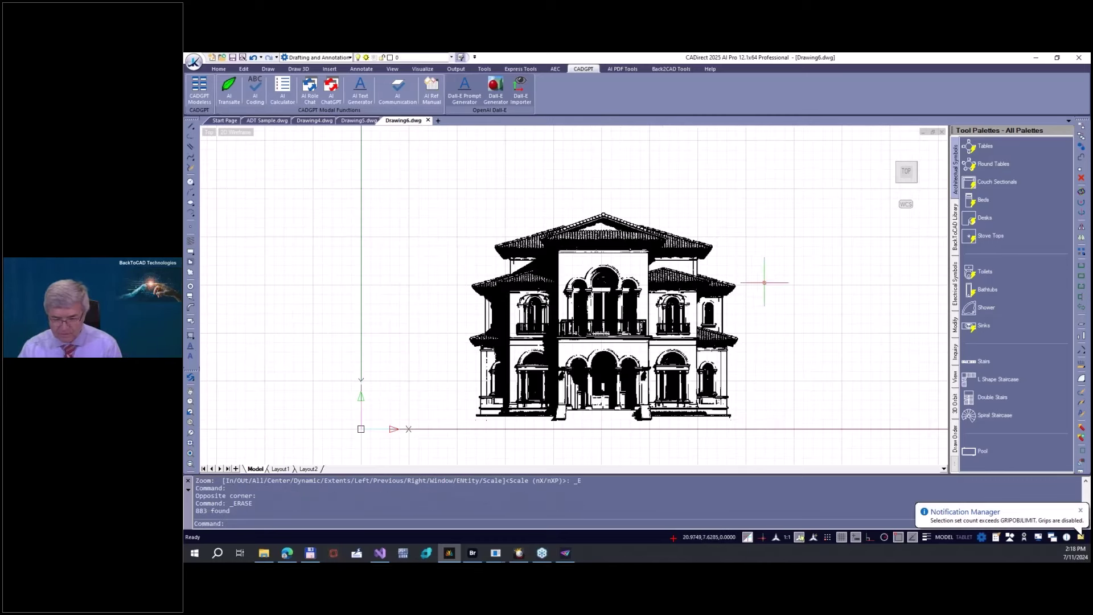
# Step: Set the top roof's colour to Red in Properties, then switch to ChatGPT
pyautogui.click(744, 256)
pyautogui.click(446, 174)
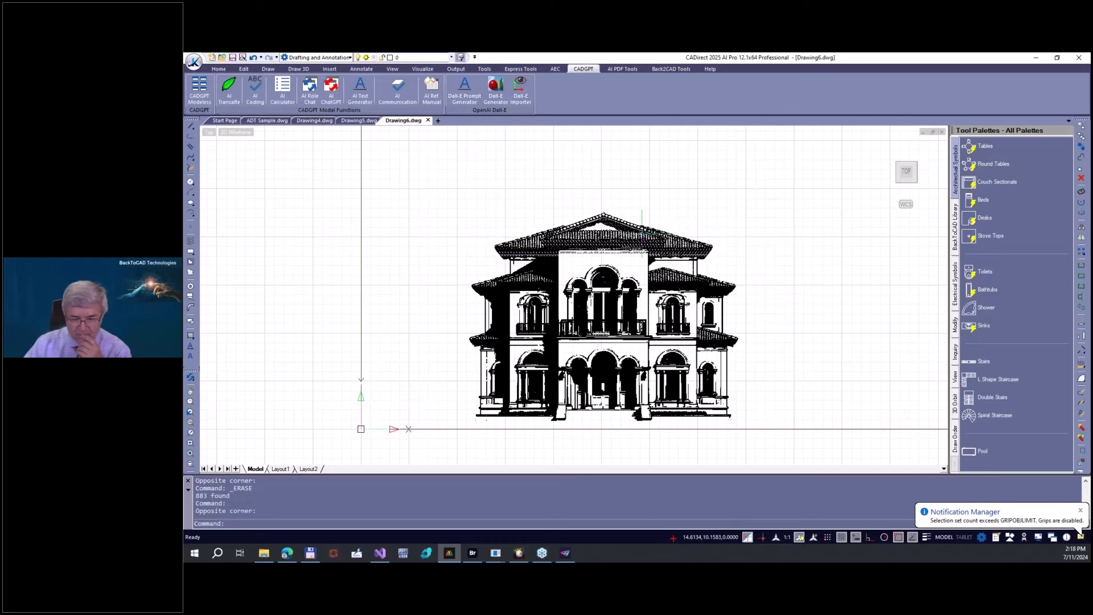
pyautogui.rightClick(643, 234)
pyautogui.click(670, 525)
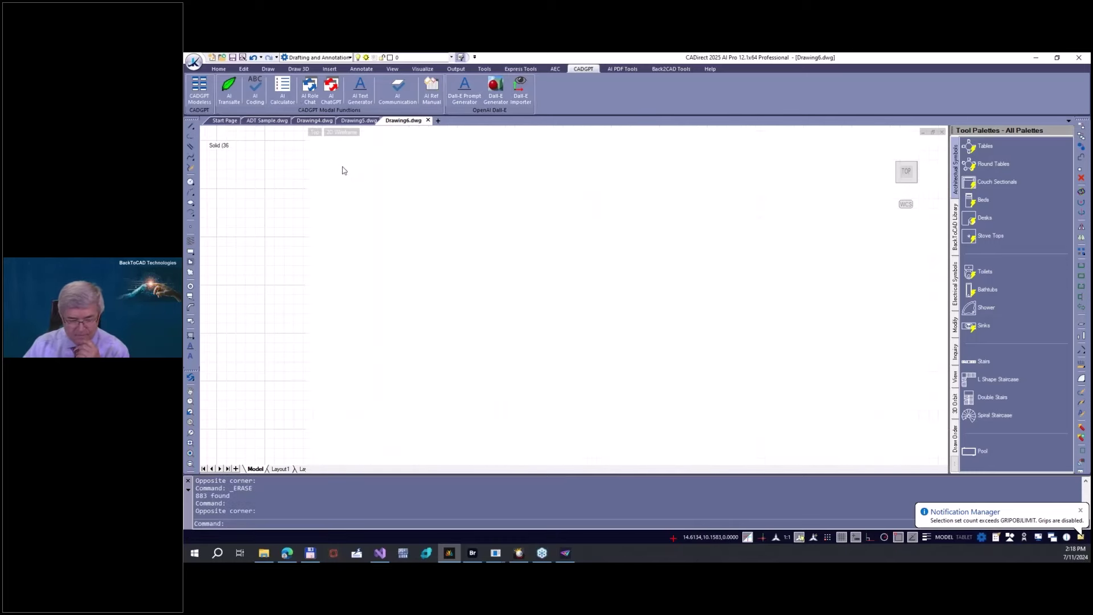
pyautogui.click(294, 171)
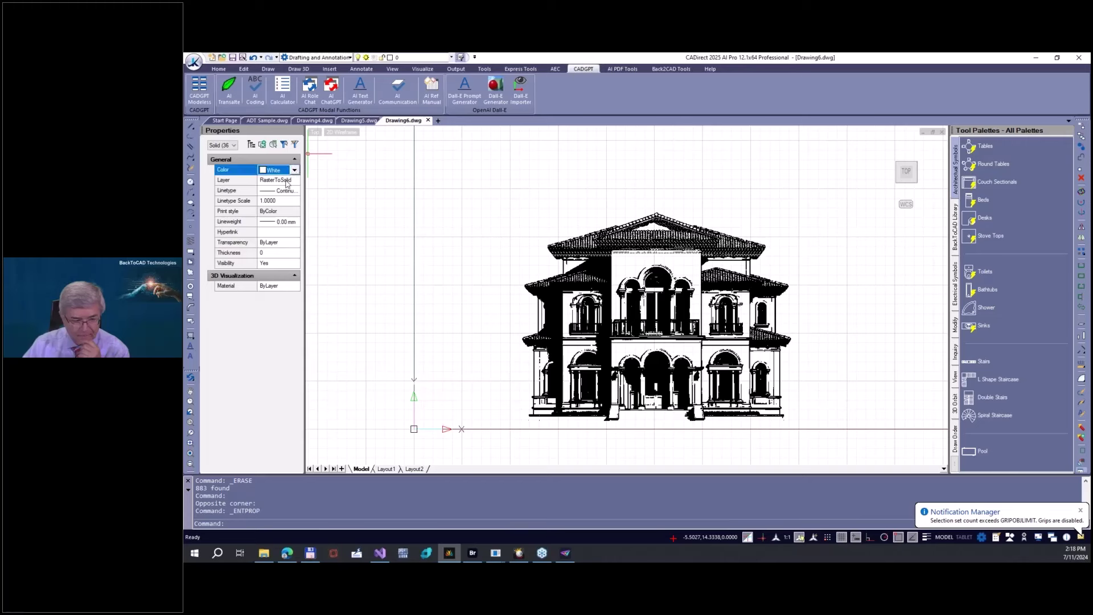
pyautogui.click(294, 170)
pyautogui.click(276, 195)
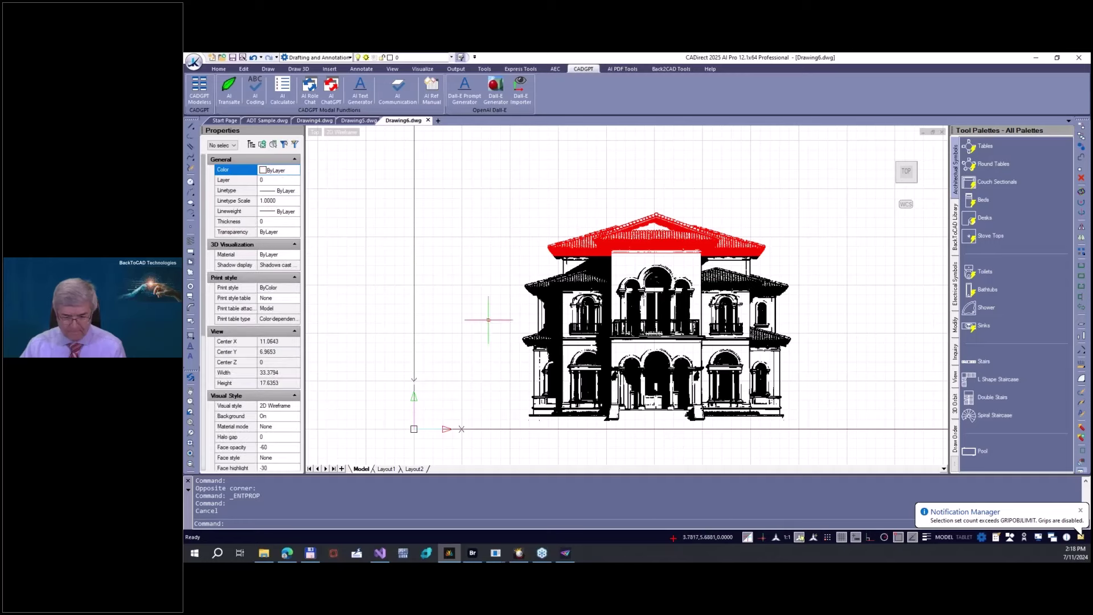
pyautogui.hotkey('alt', 'Tab')
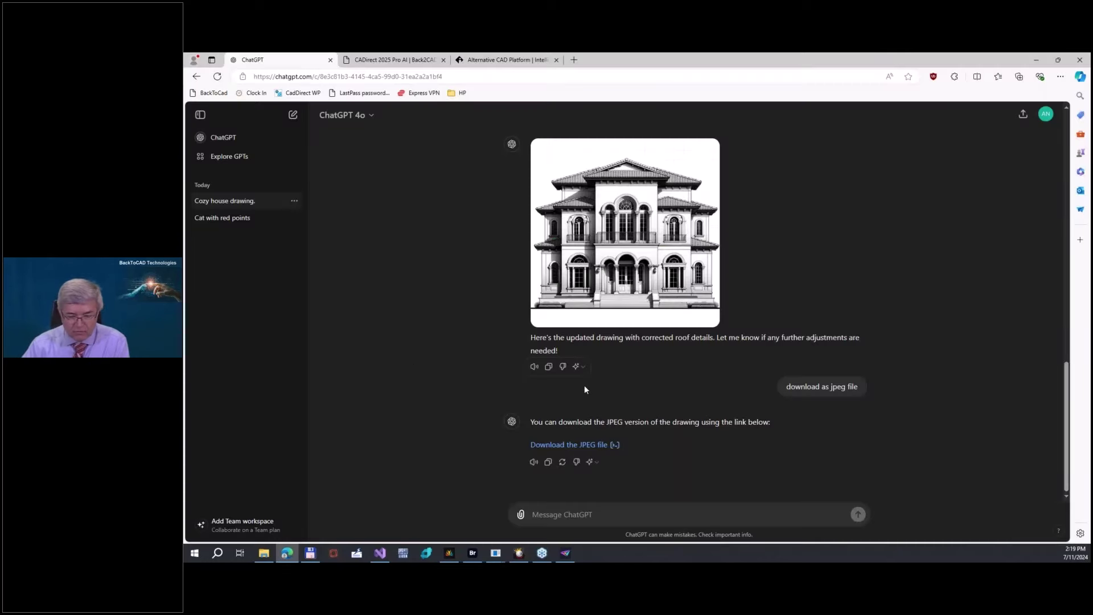
pyautogui.scroll(3, 685, 378)
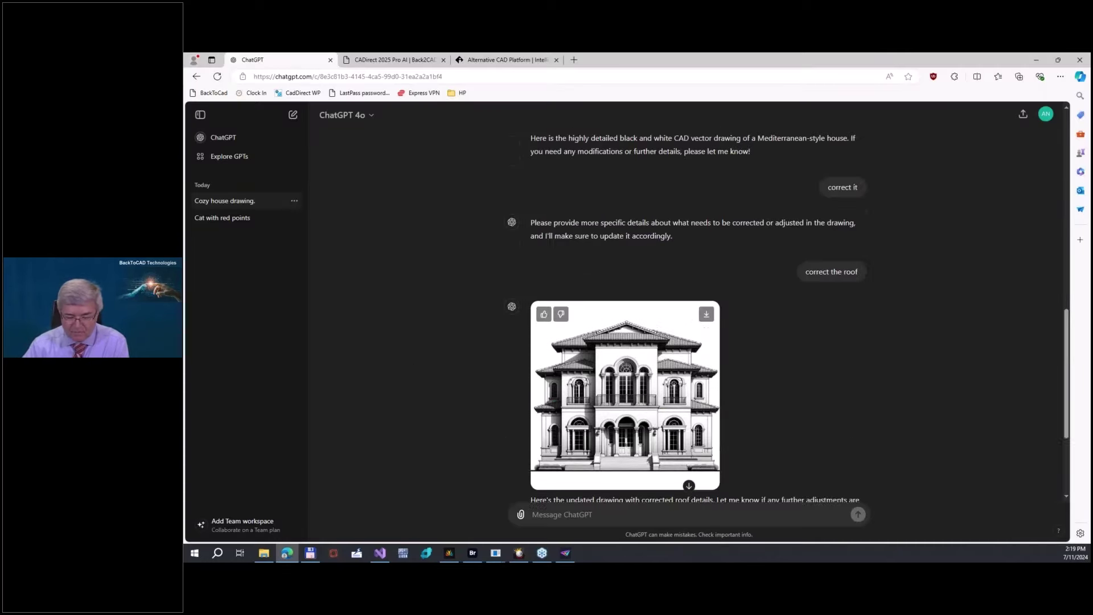
pyautogui.scroll(-2, 686, 379)
pyautogui.scroll(5, 686, 379)
pyautogui.scroll(4, 686, 378)
pyautogui.scroll(2, 639, 322)
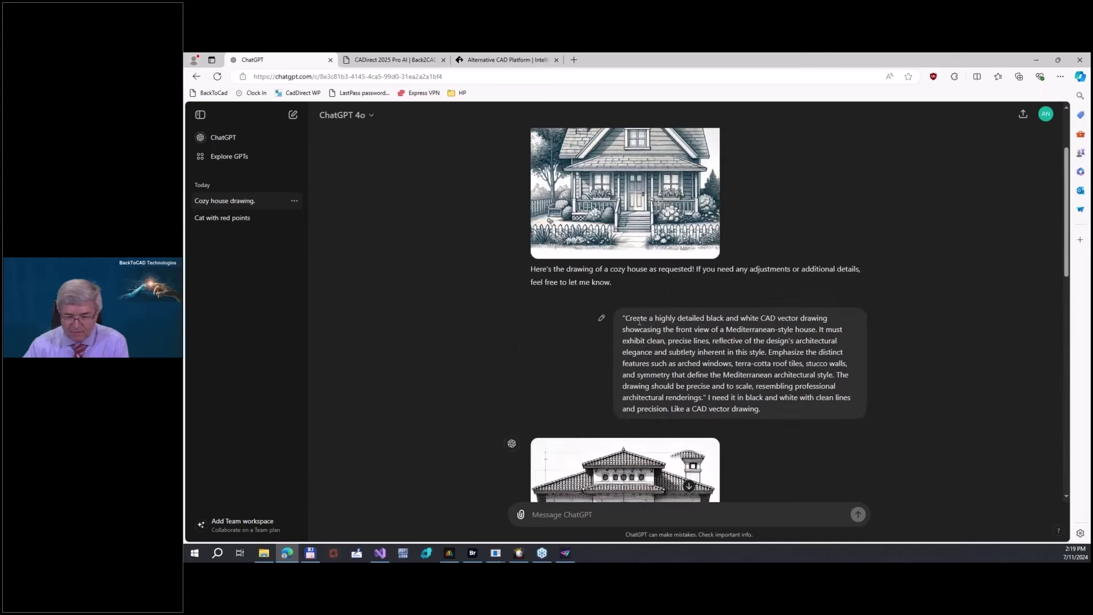
pyautogui.scroll(-1, 643, 316)
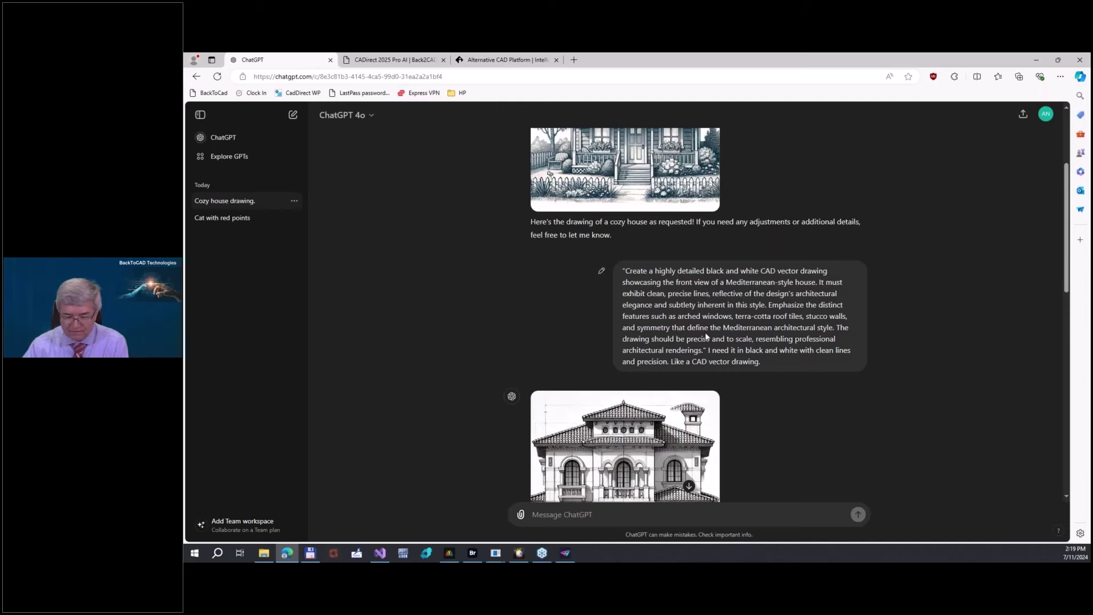
pyautogui.scroll(-3, 706, 337)
pyautogui.scroll(-2, 666, 344)
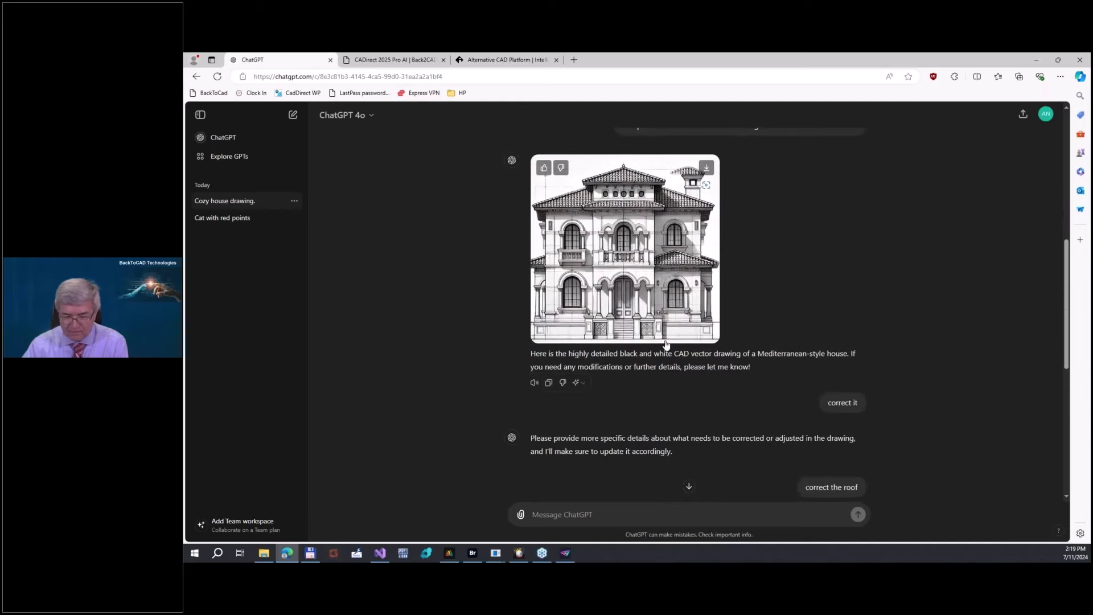
pyautogui.scroll(-2, 666, 342)
pyautogui.scroll(-5, 664, 340)
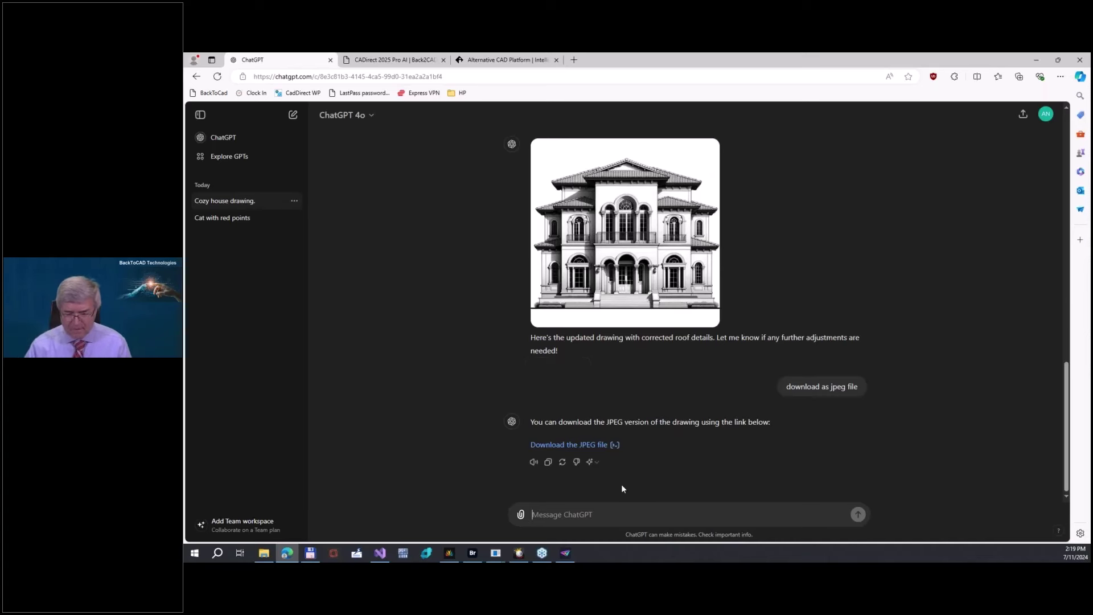
# Step: Ask ChatGPT for a palm tree, then dates on it, and begin typing 'download as jpeg'
pyautogui.write('gene')
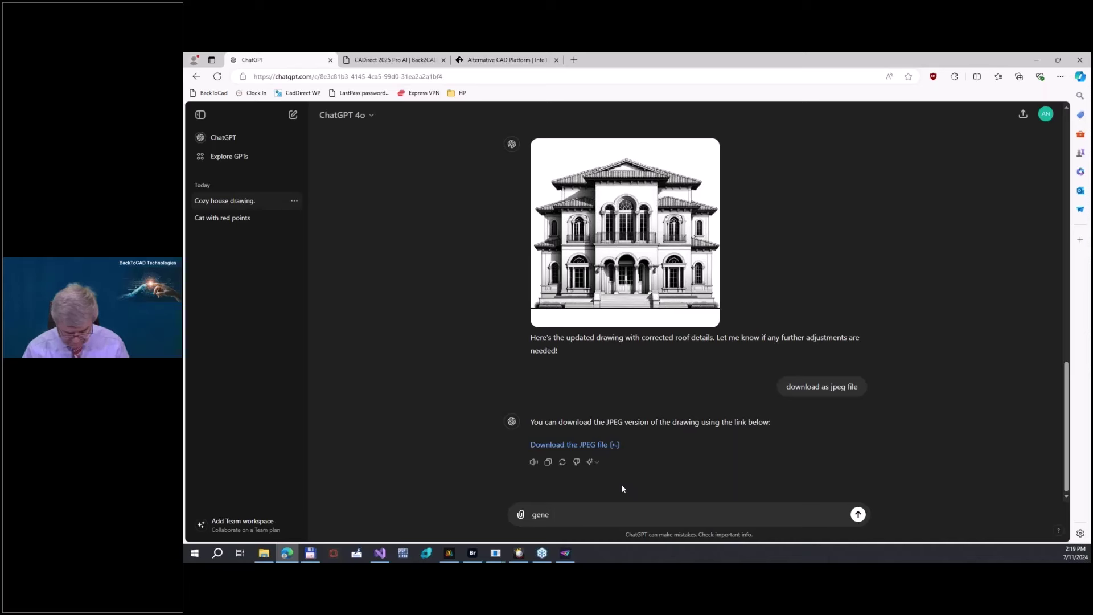
pyautogui.write('rate a p')
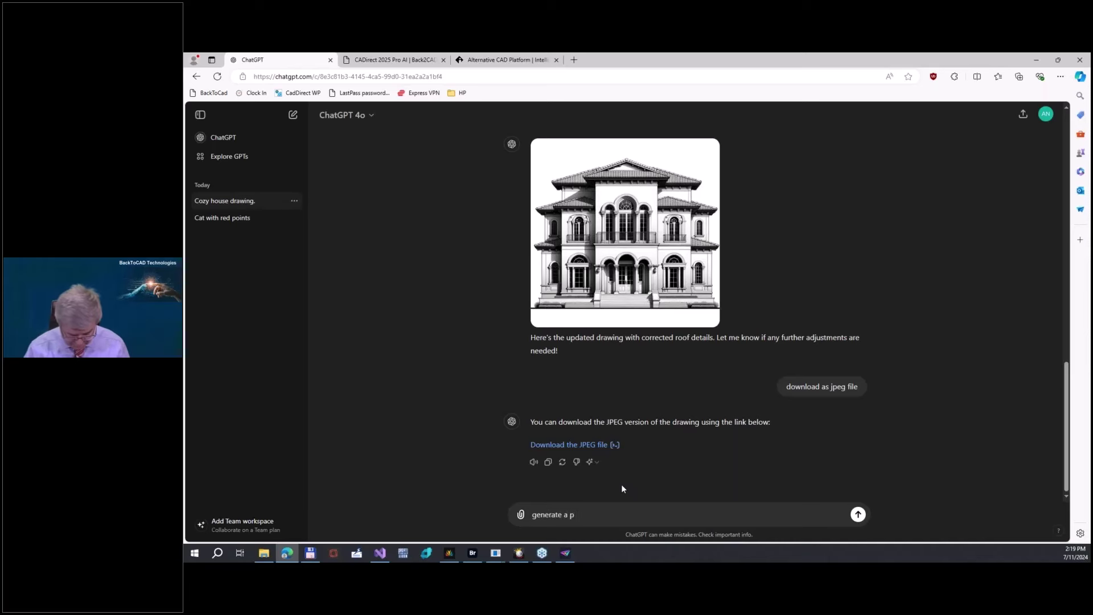
pyautogui.write('alm tree')
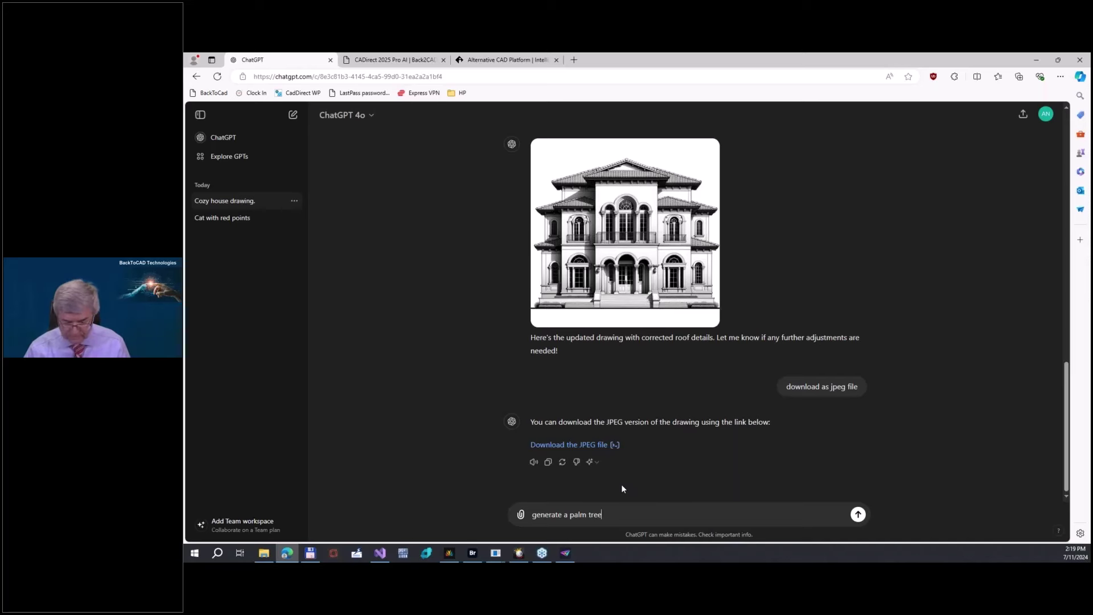
pyautogui.press('Return')
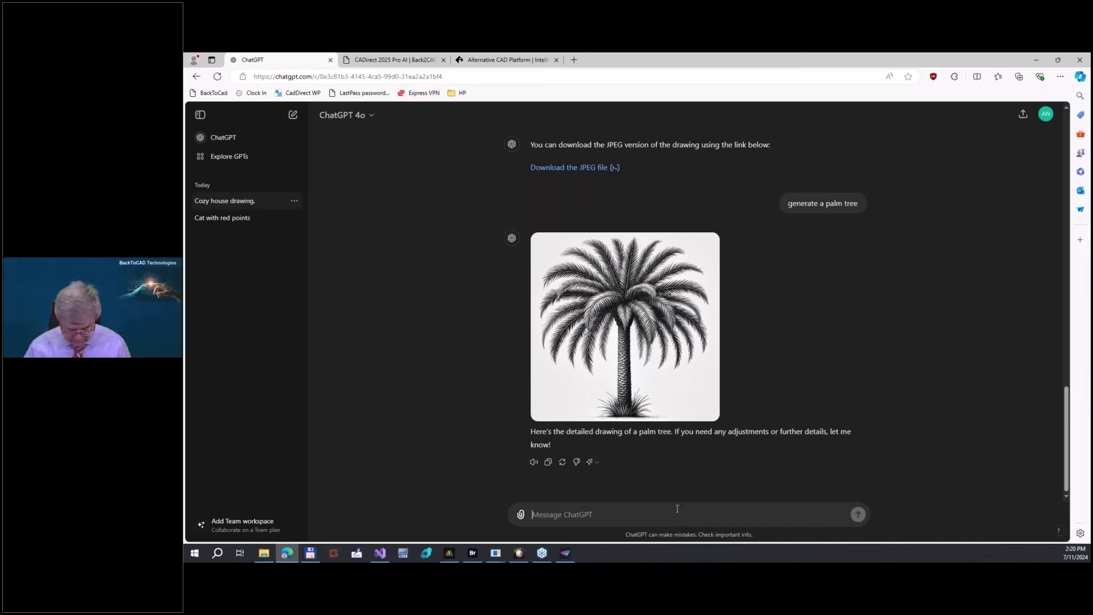
pyautogui.write('I need a dates on')
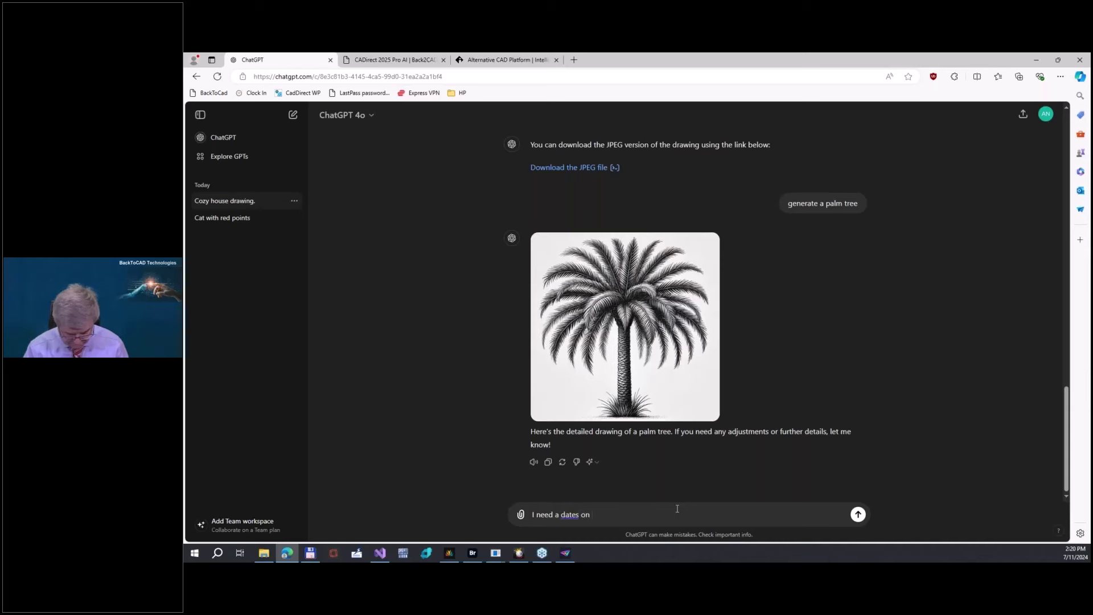
pyautogui.write('t')
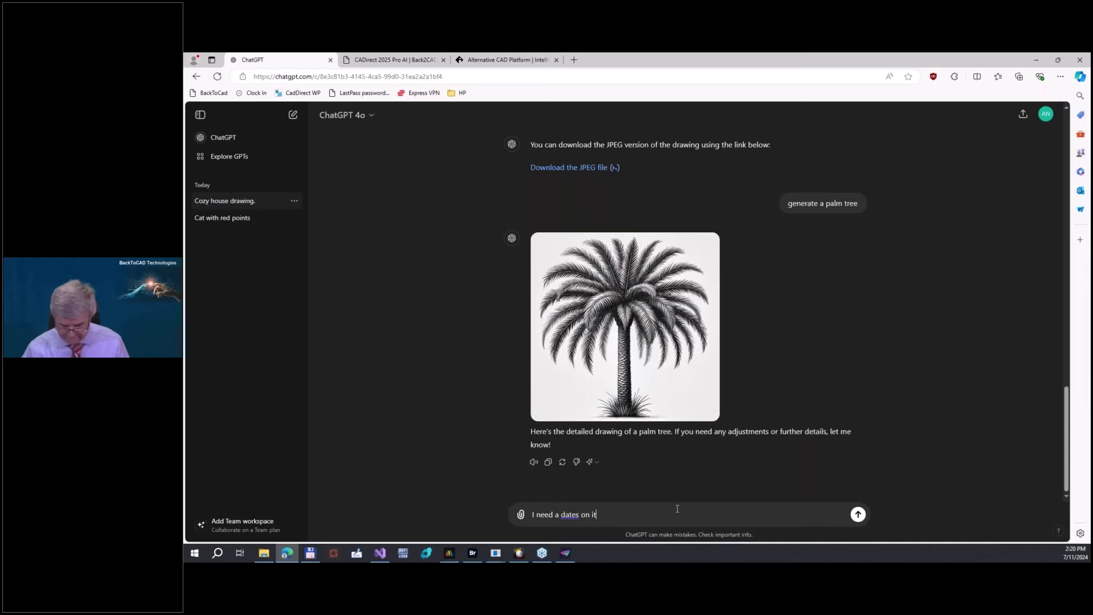
pyautogui.press('Return')
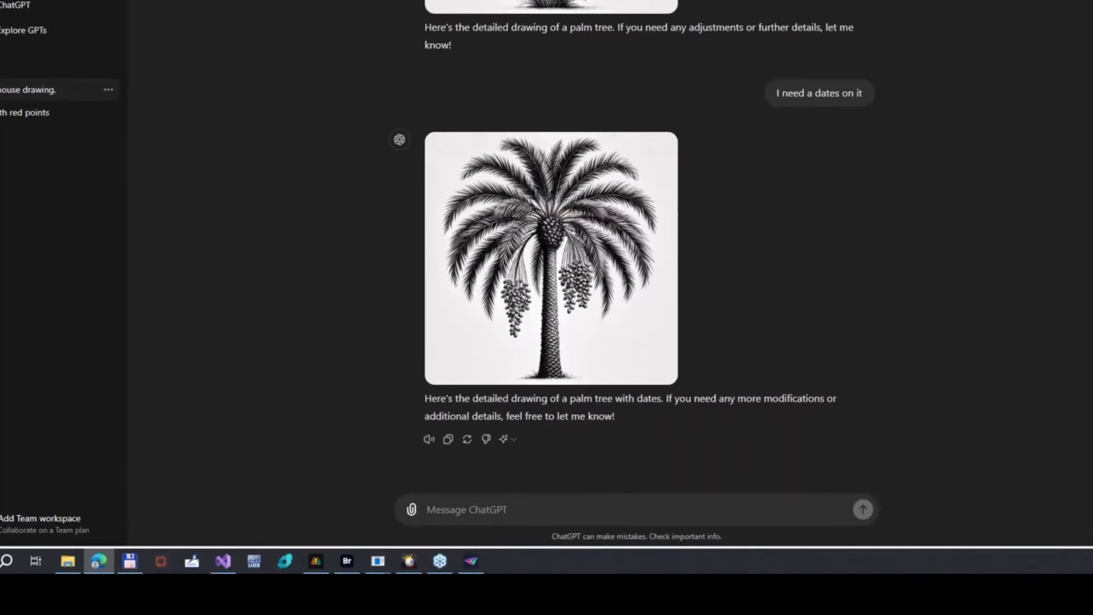
pyautogui.click(508, 495)
pyautogui.write('download as jpeg')
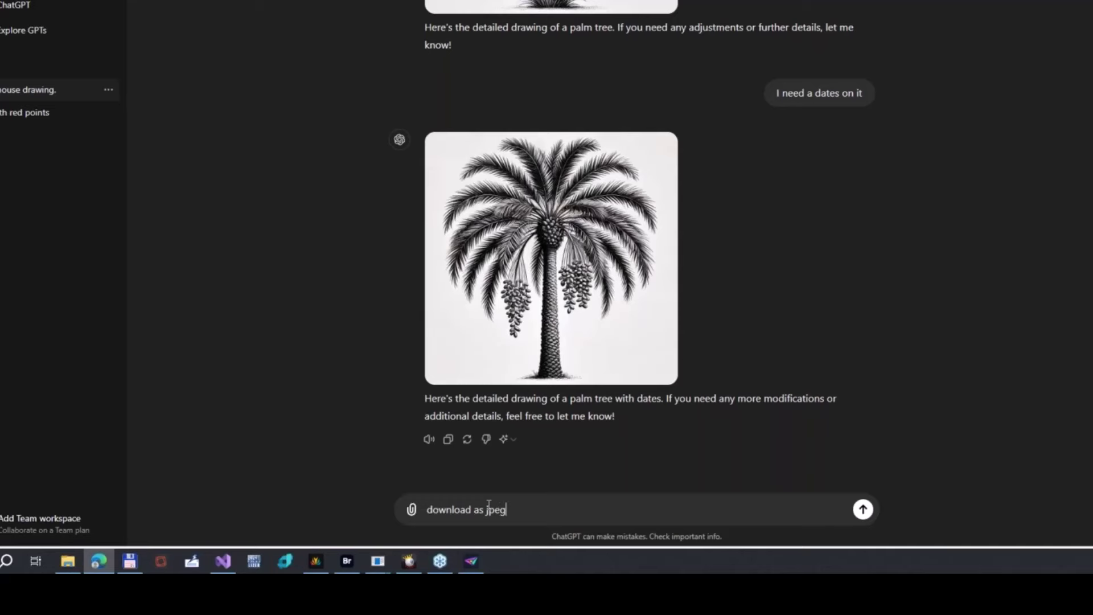
# Step: Download the palm-with-dates drawing as a JPEG and show it in the Downloads folder
pyautogui.press('Return')
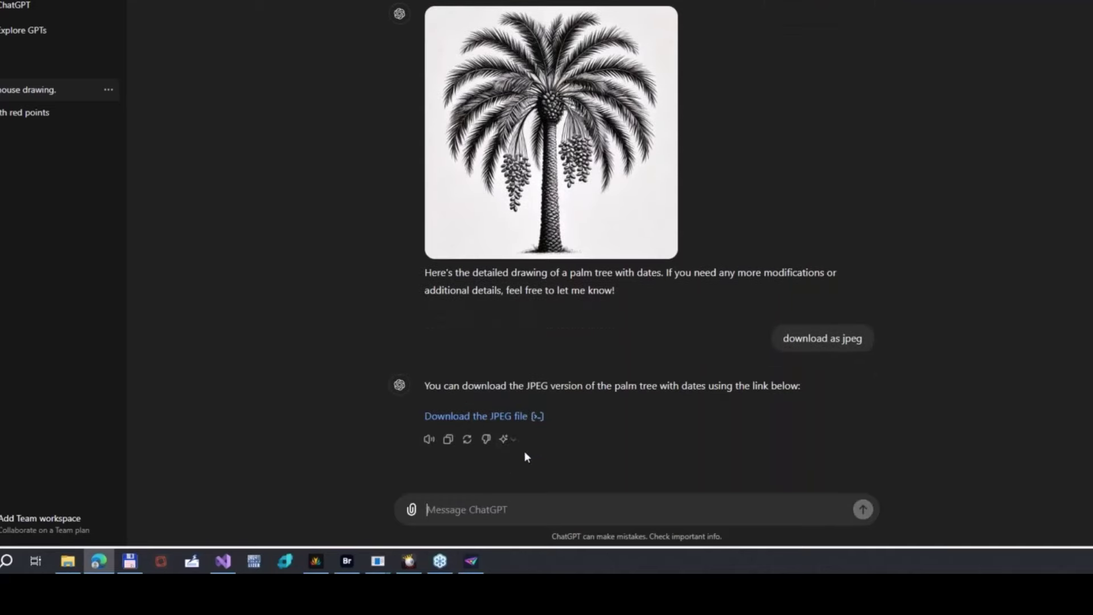
pyautogui.click(479, 416)
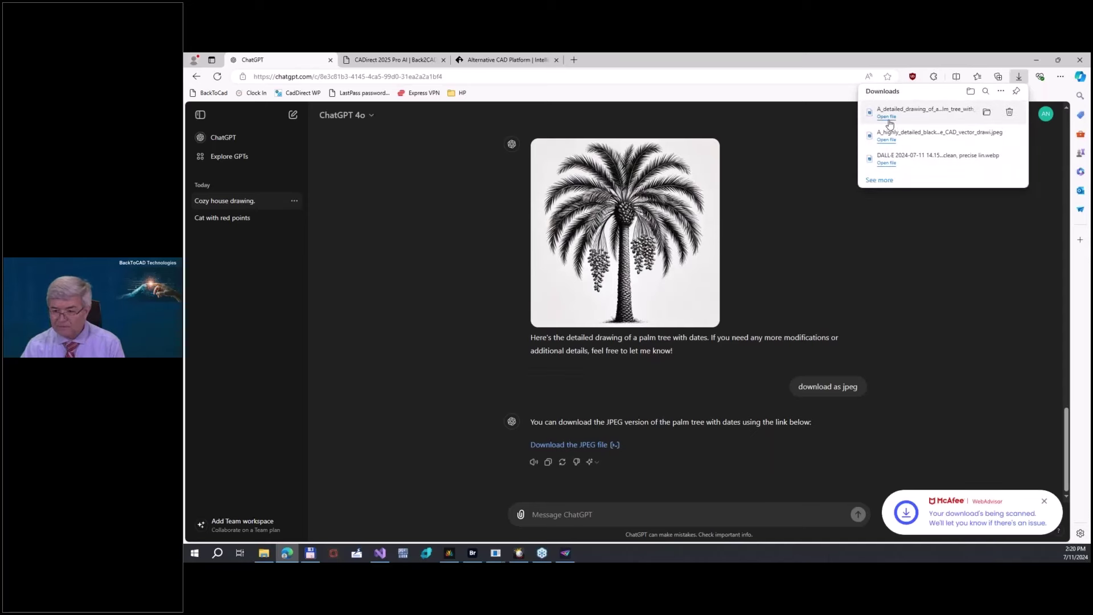
pyautogui.click(890, 122)
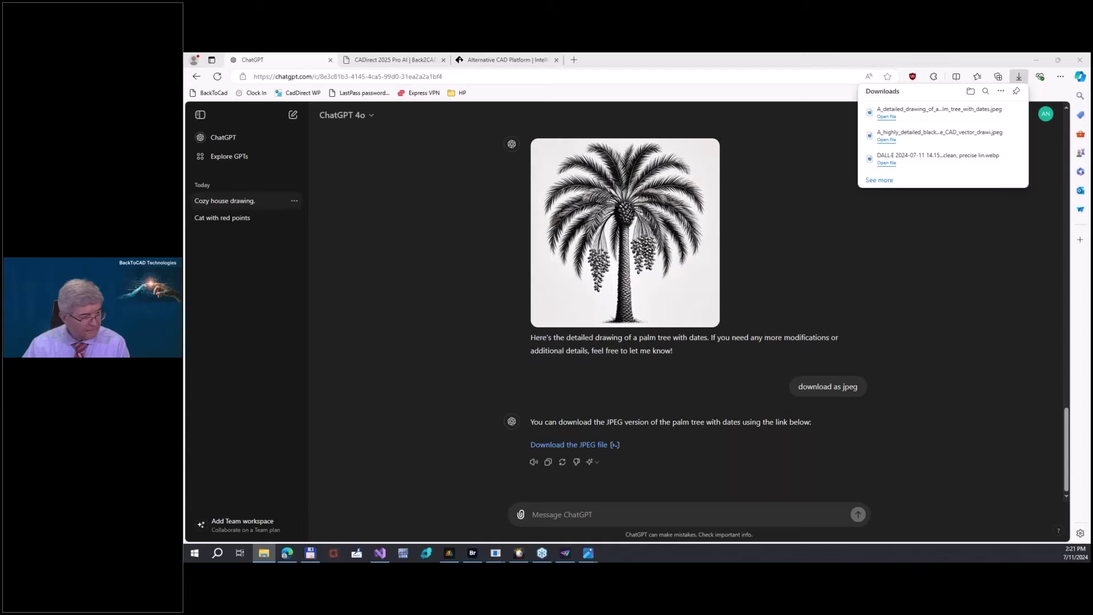
pyautogui.click(263, 553)
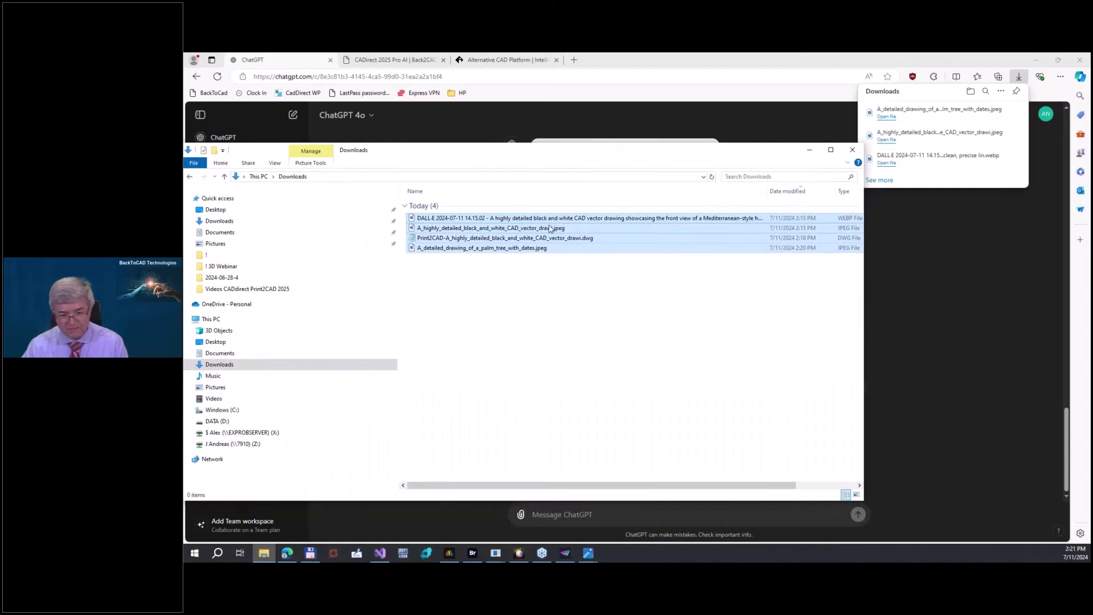
# Step: Widen the Name column and select A_detailed_drawing_of_a_palm_tree_with_dates.jpeg
pyautogui.click(544, 219)
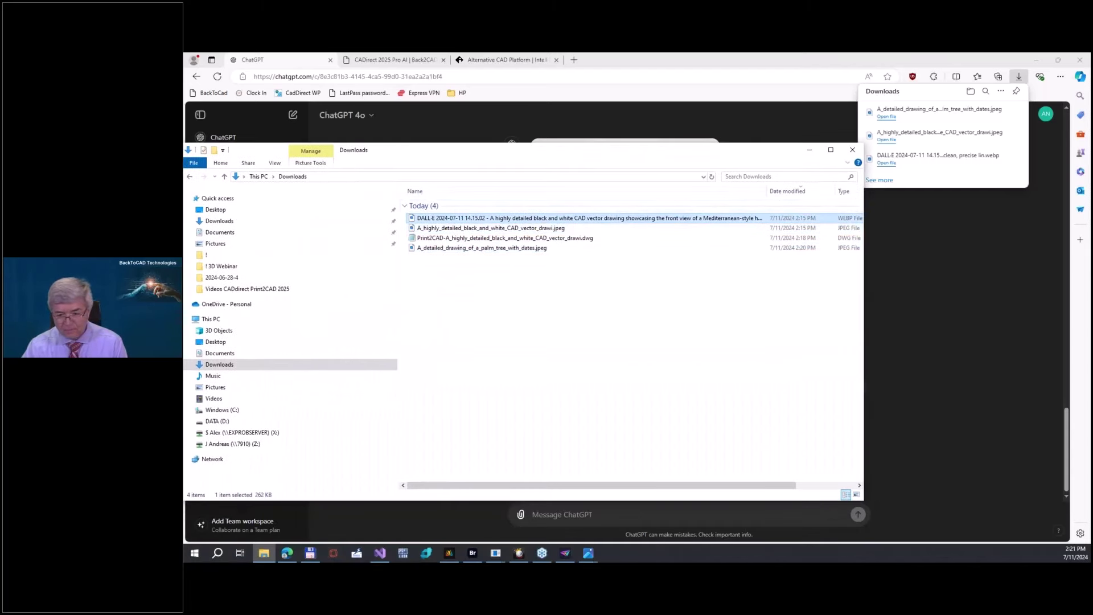
pyautogui.moveTo(768, 191); pyautogui.dragTo(815, 194)
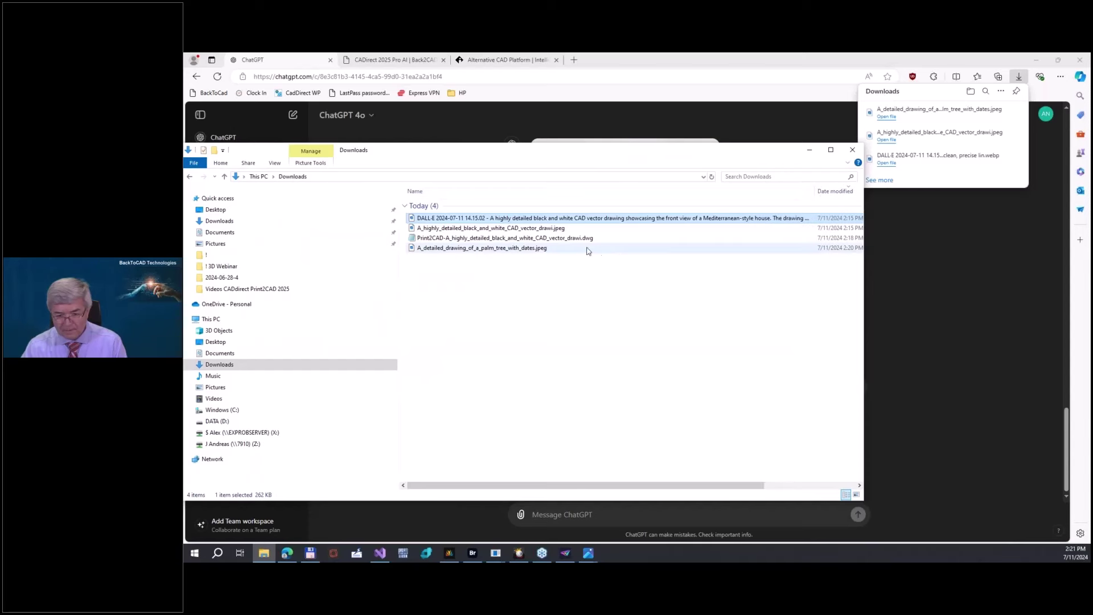
pyautogui.click(484, 249)
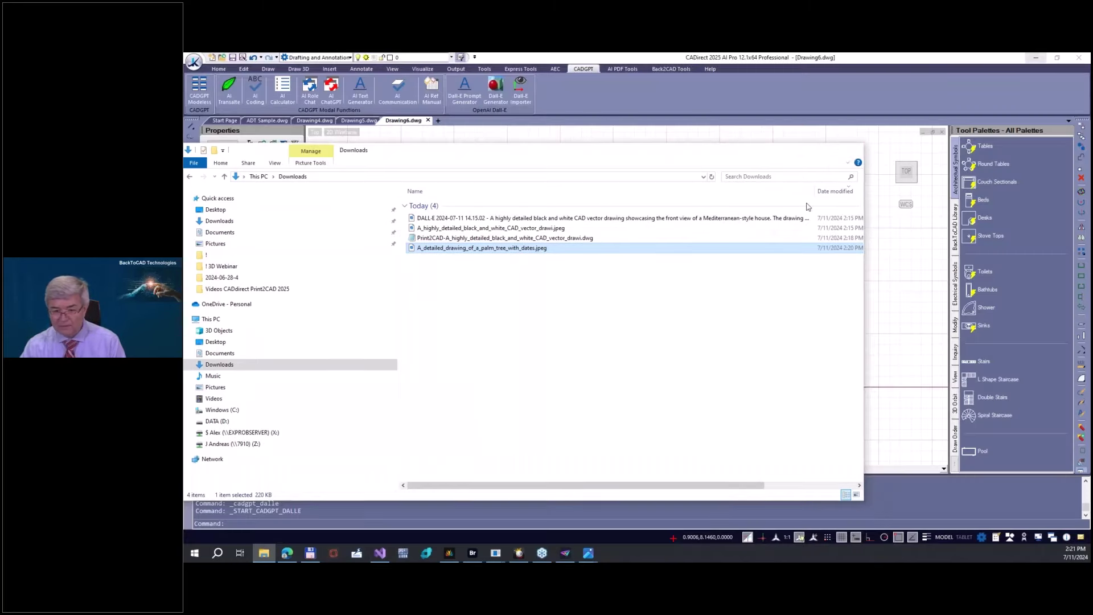
# Step: Load the palm tree JPEG into Print2CAD's Dall-E vectorizer for new Drawing7
pyautogui.click(852, 150)
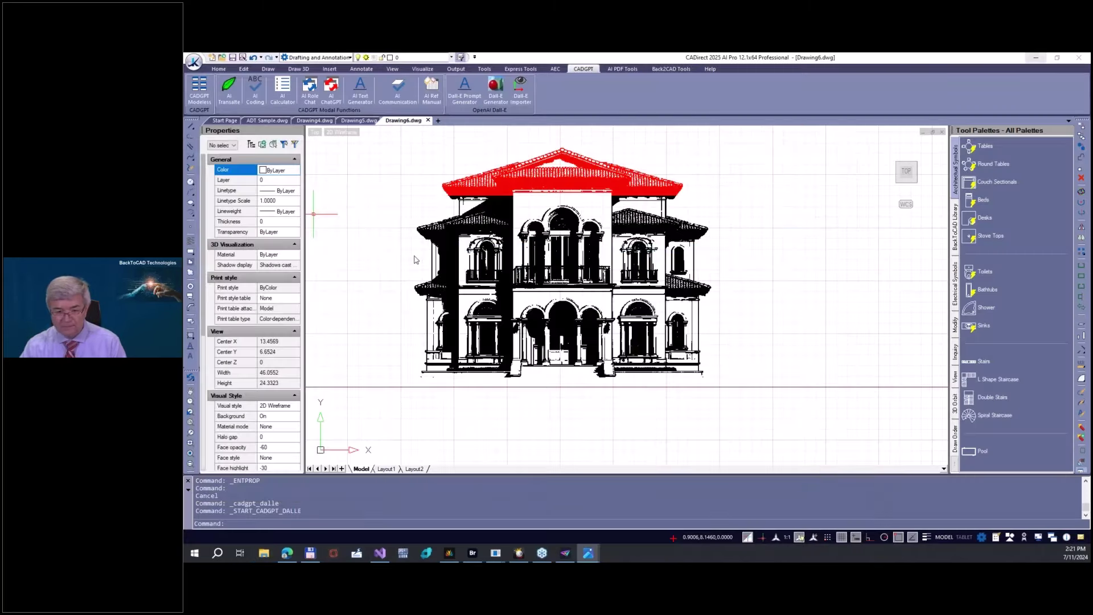
pyautogui.click(439, 121)
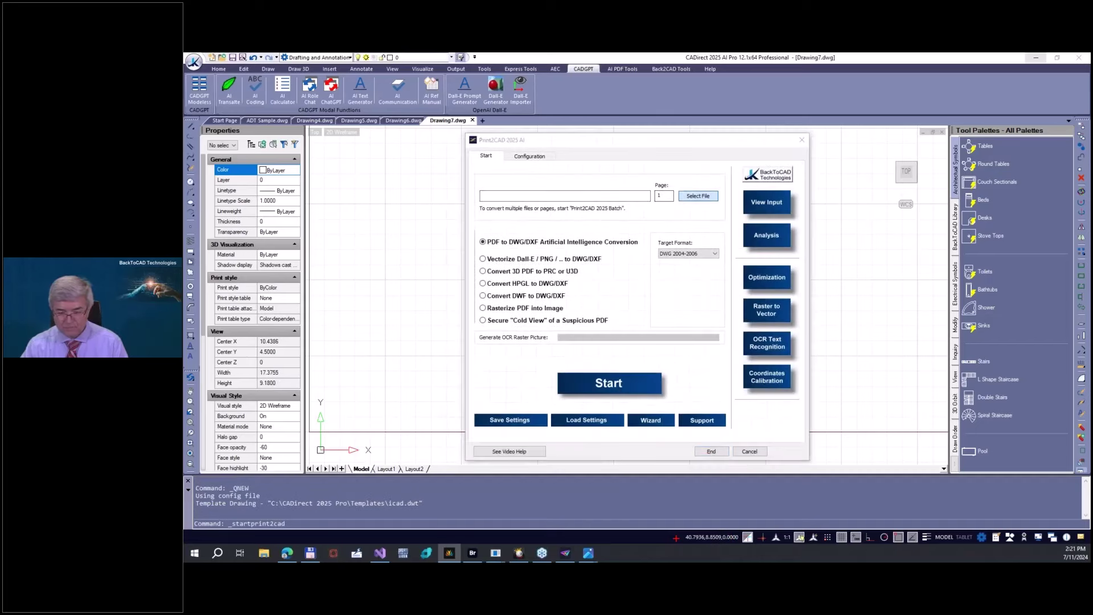
pyautogui.click(698, 196)
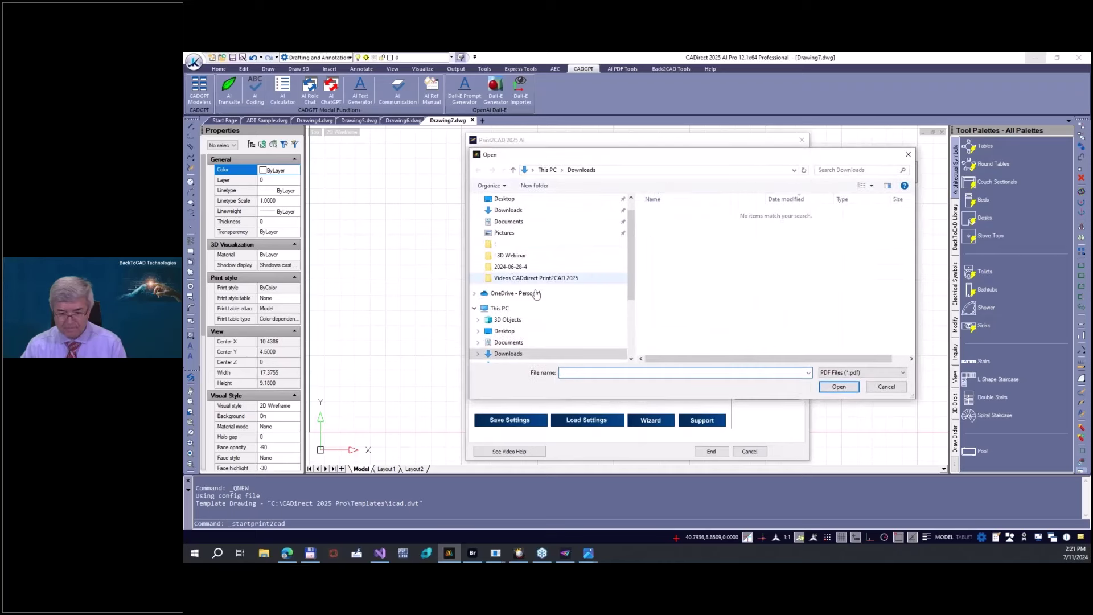
pyautogui.click(517, 212)
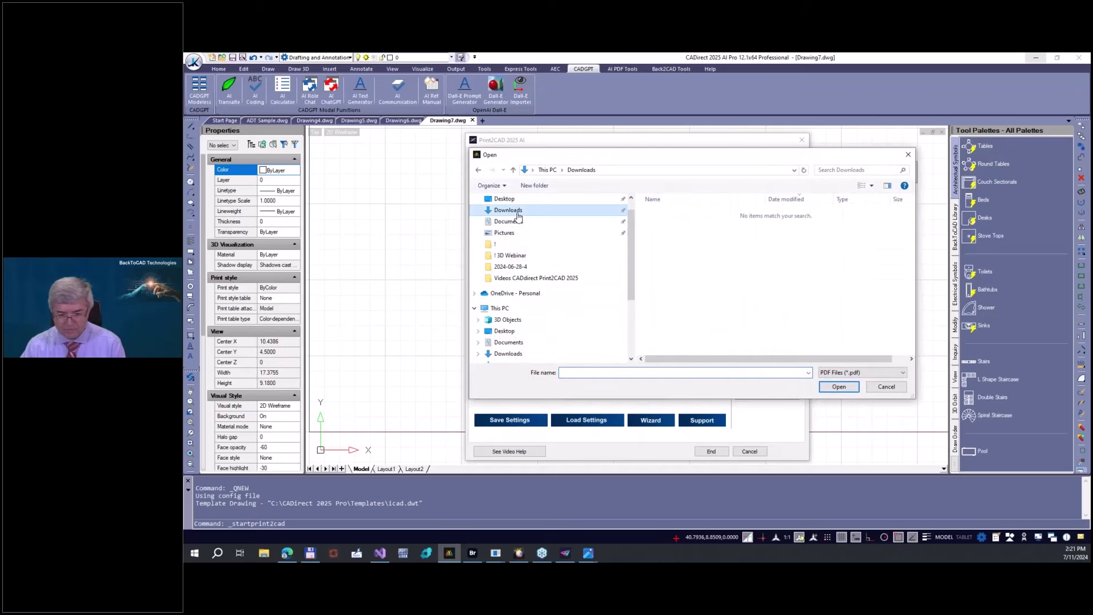
pyautogui.press('Escape')
pyautogui.click(708, 191)
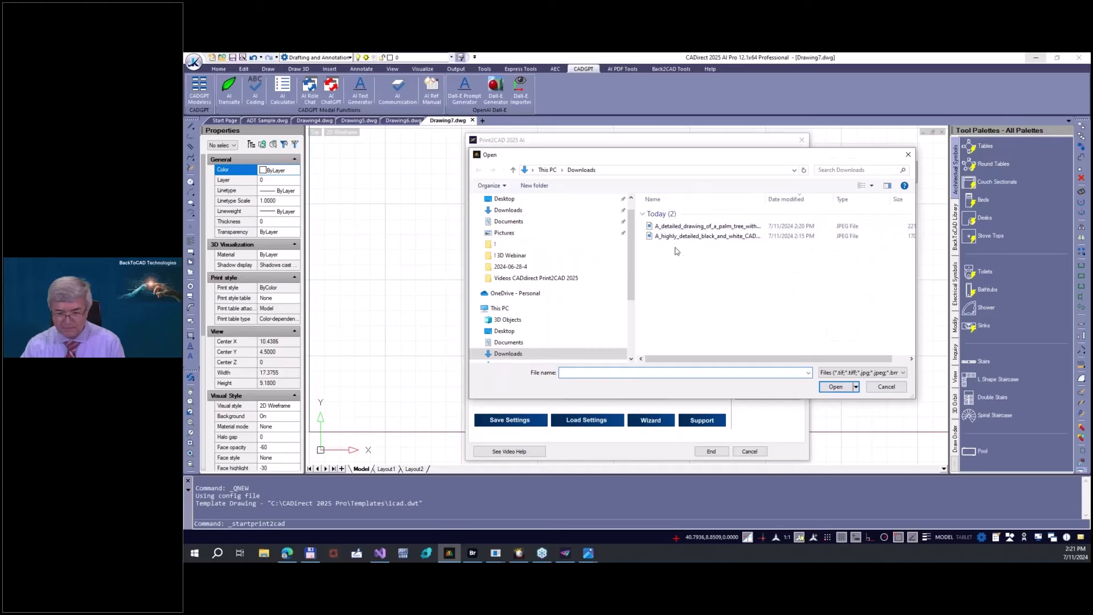
pyautogui.doubleClick(727, 228)
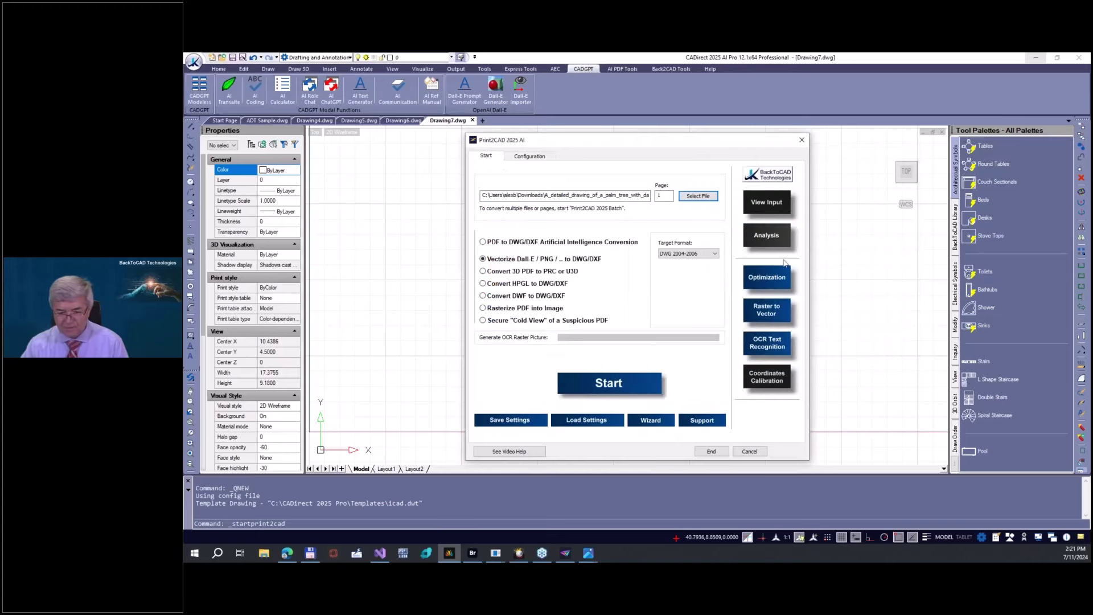
# Step: Set Print2CAD to convert Dall-E images as solid-hatch entities and start converting the palm tree
pyautogui.click(758, 313)
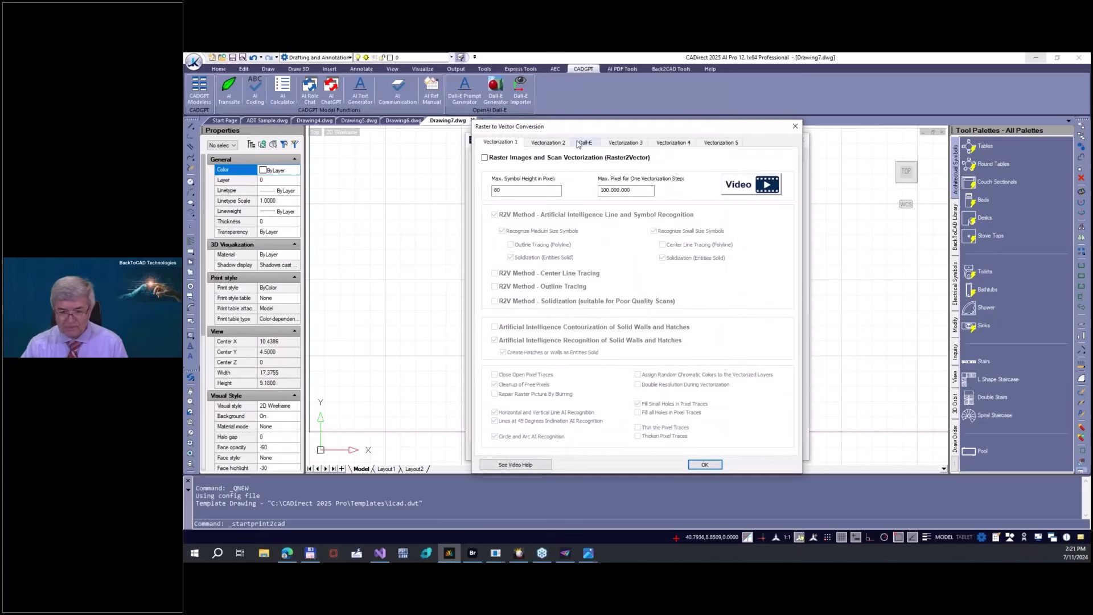
pyautogui.click(578, 143)
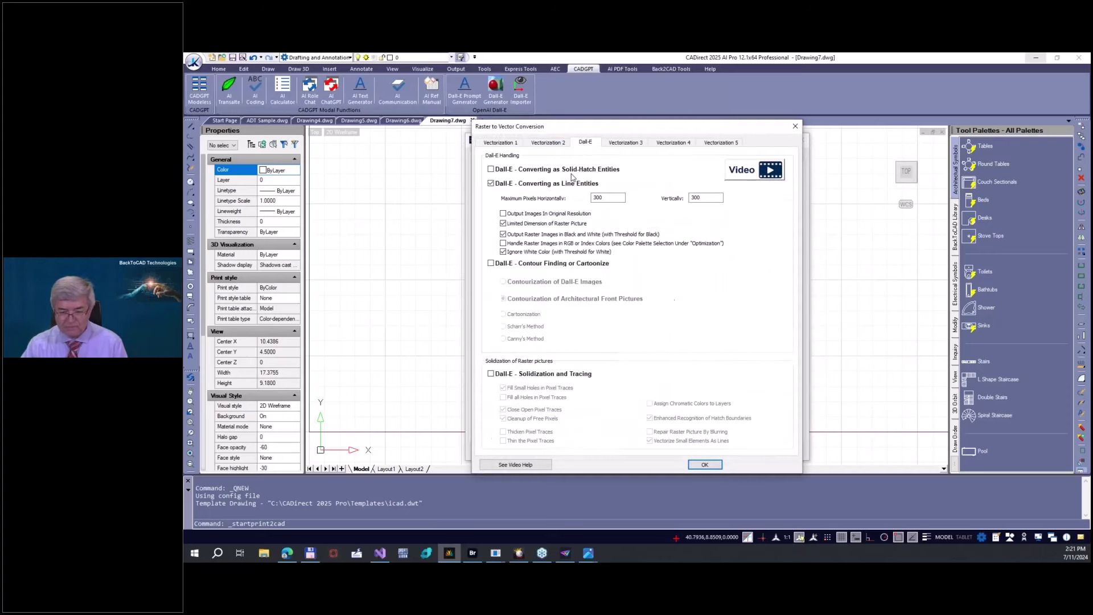
pyautogui.click(530, 171)
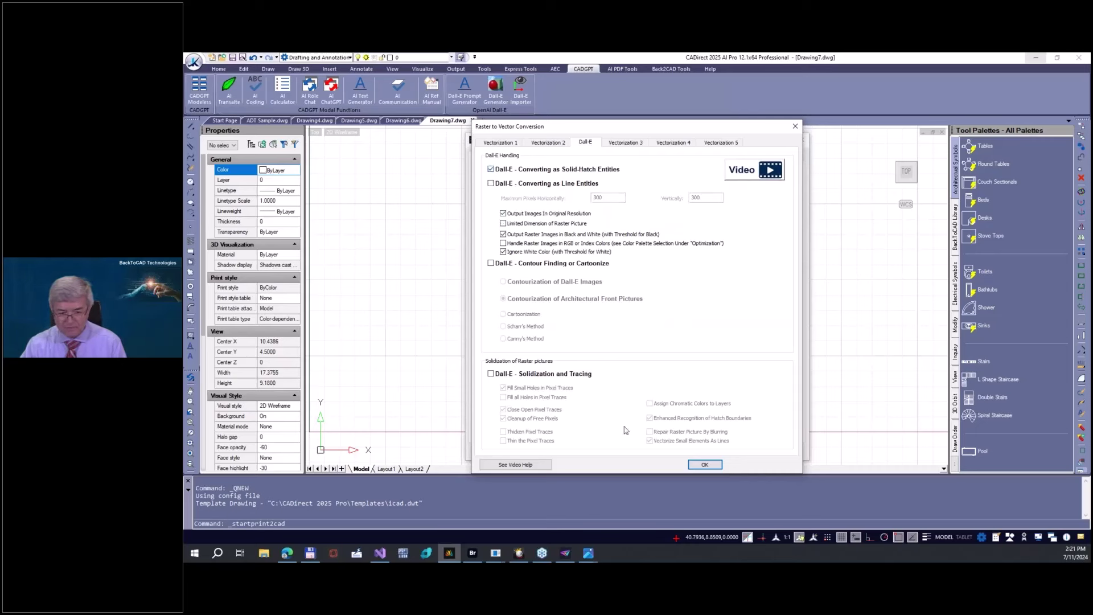
pyautogui.click(710, 465)
pyautogui.click(641, 393)
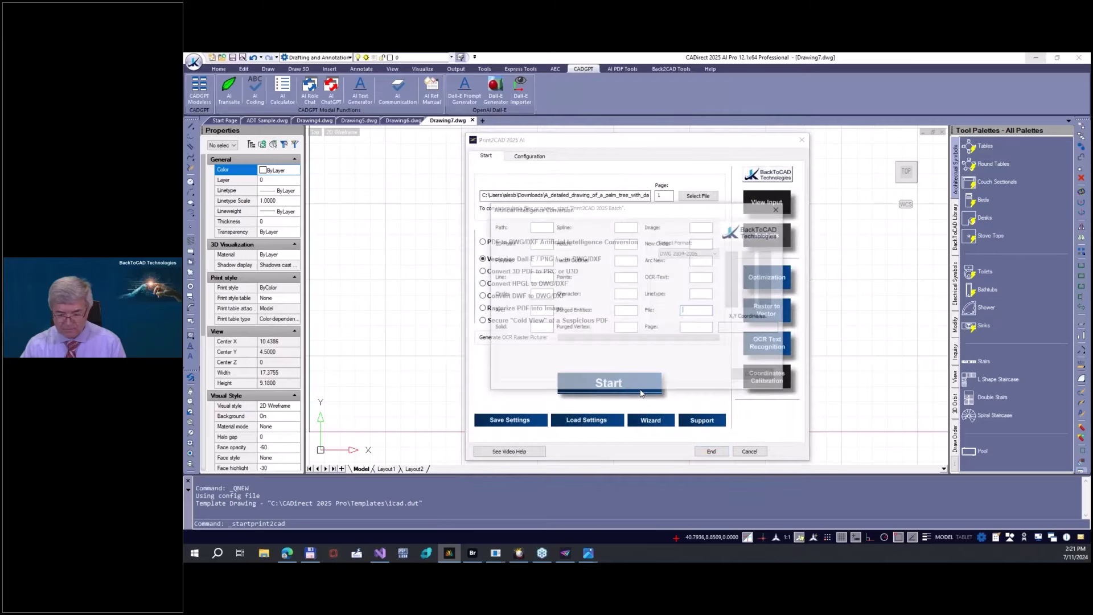
# Step: Place the converted palm tree in the drawing, window-select it, and undo two property changes
pyautogui.click(499, 460)
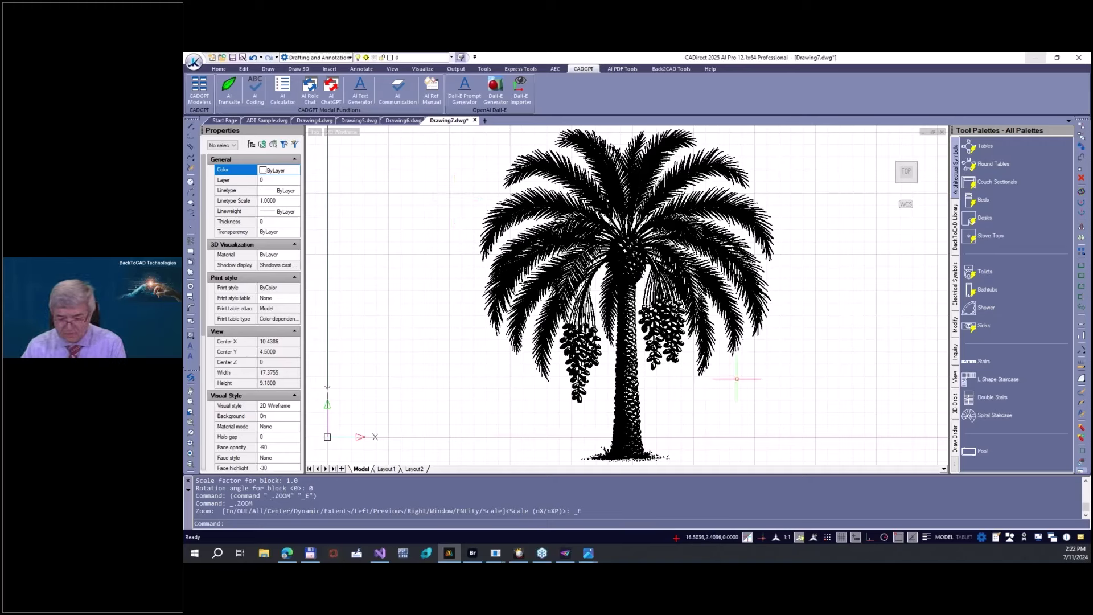
pyautogui.click(772, 379)
pyautogui.click(689, 151)
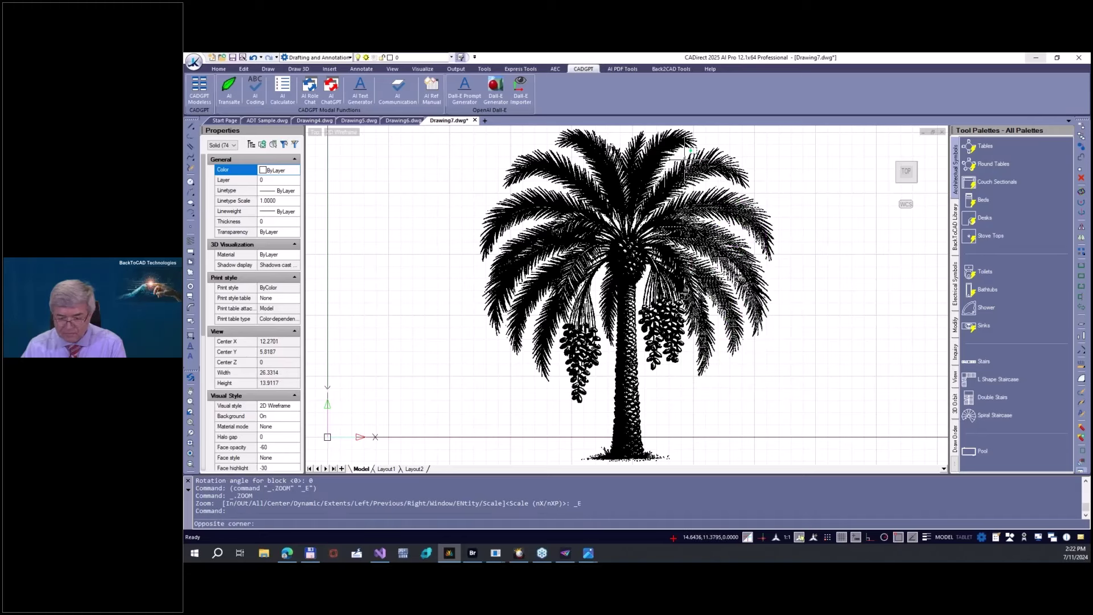
pyautogui.click(799, 217)
pyautogui.hotkey('ctrl', 'z')
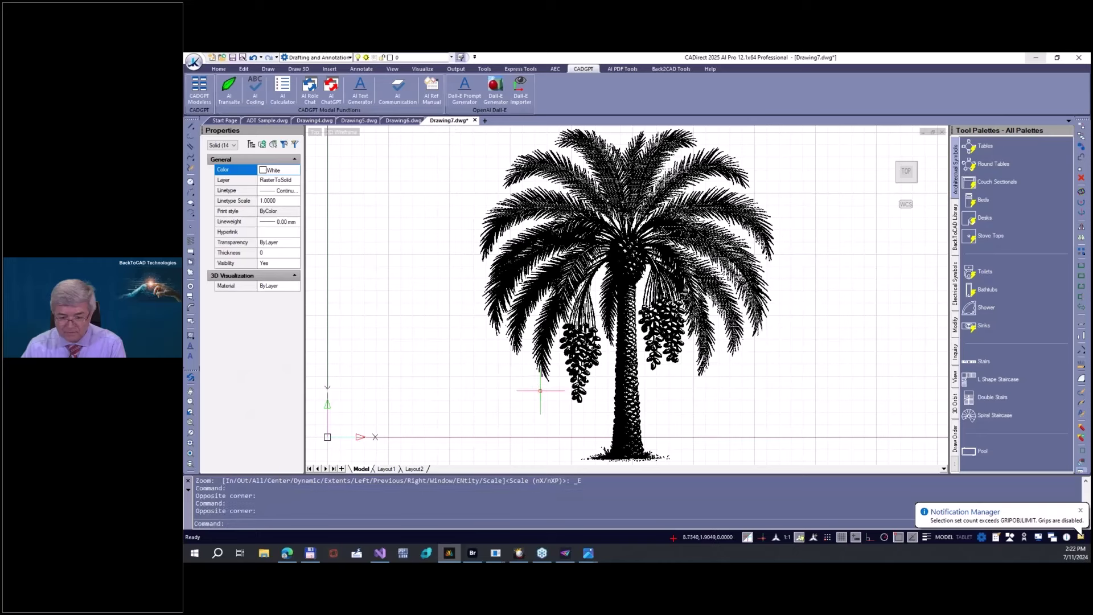
pyautogui.hotkey('ctrl', 'z')
pyautogui.write('BLOCK')
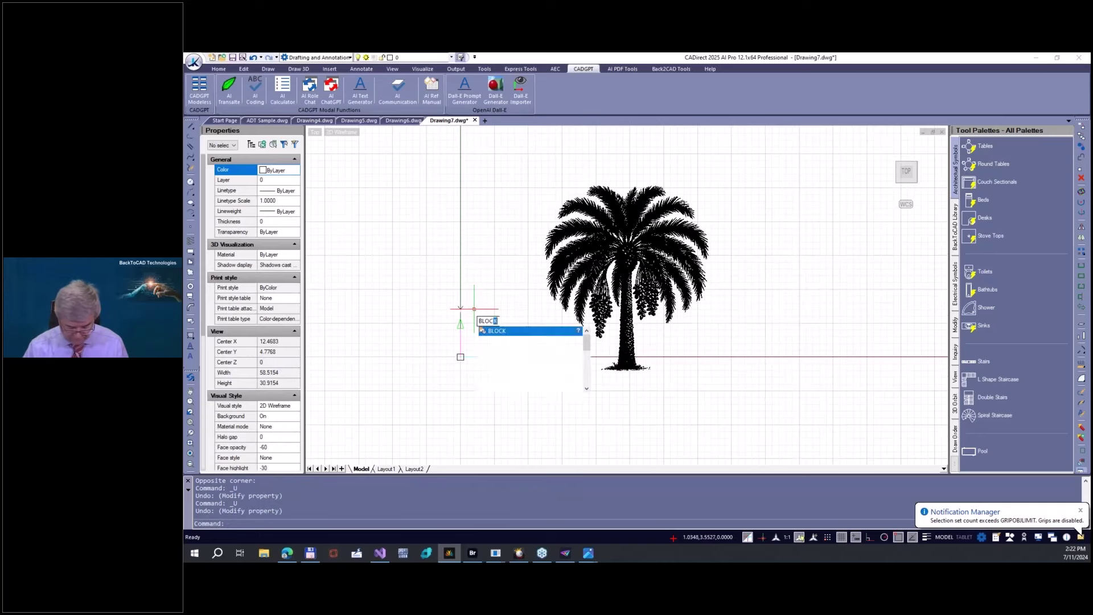
# Step: Define a block named 'palm tree' based at the trunk's foot, window-selecting the whole tree
pyautogui.press('Return')
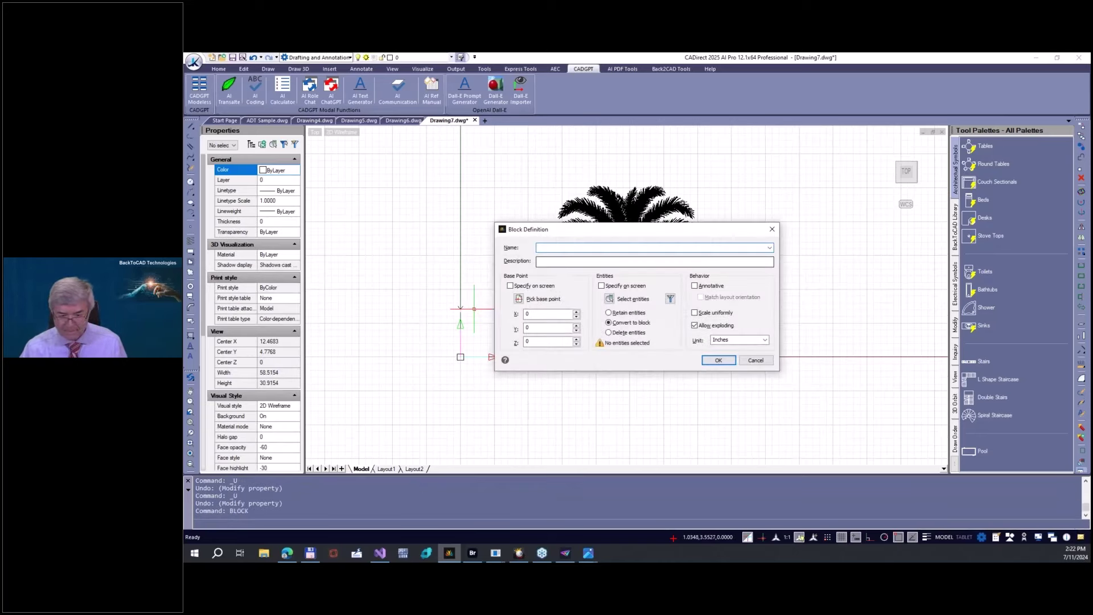
pyautogui.write('pal')
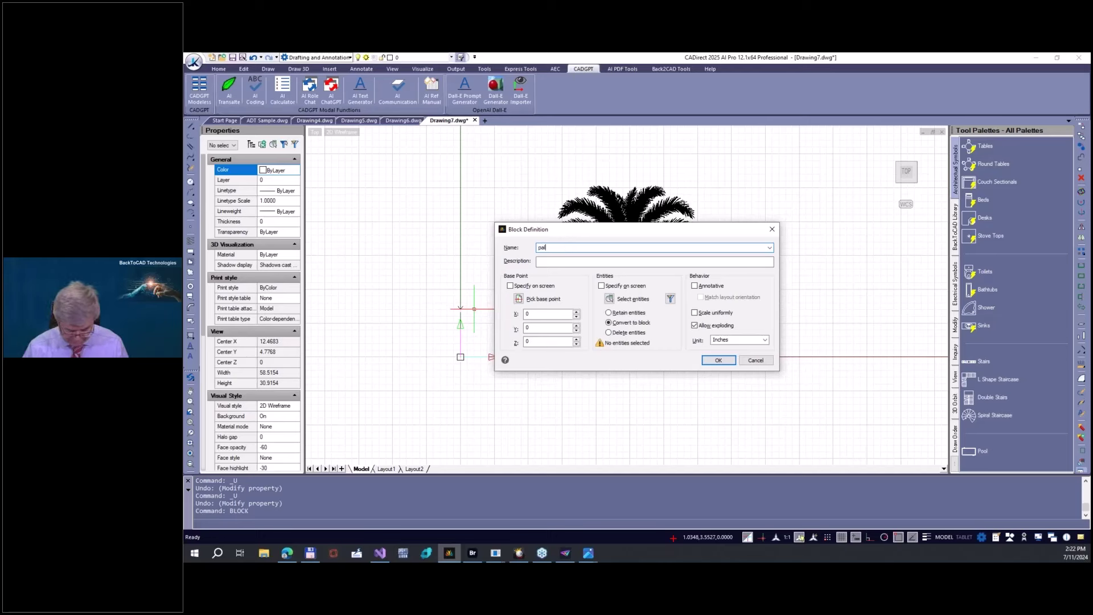
pyautogui.write('m tree')
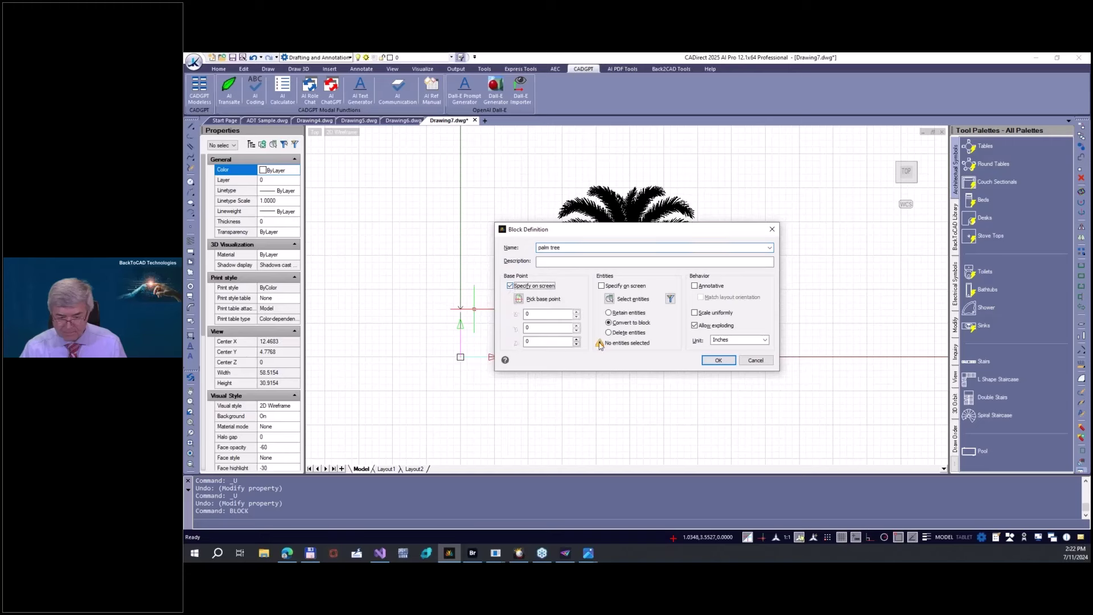
pyautogui.click(709, 361)
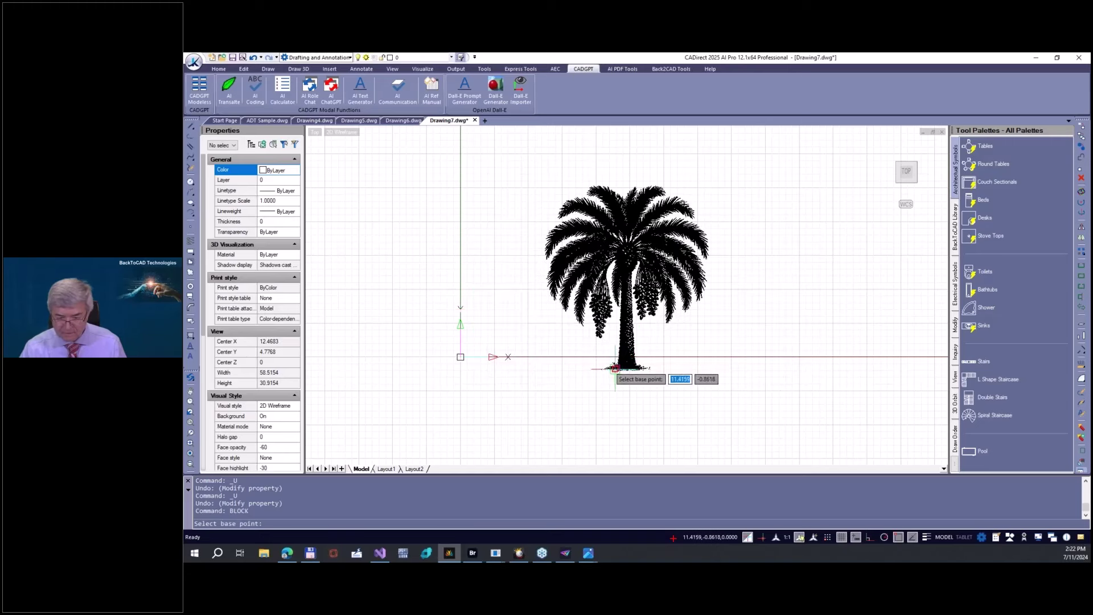
pyautogui.click(626, 365)
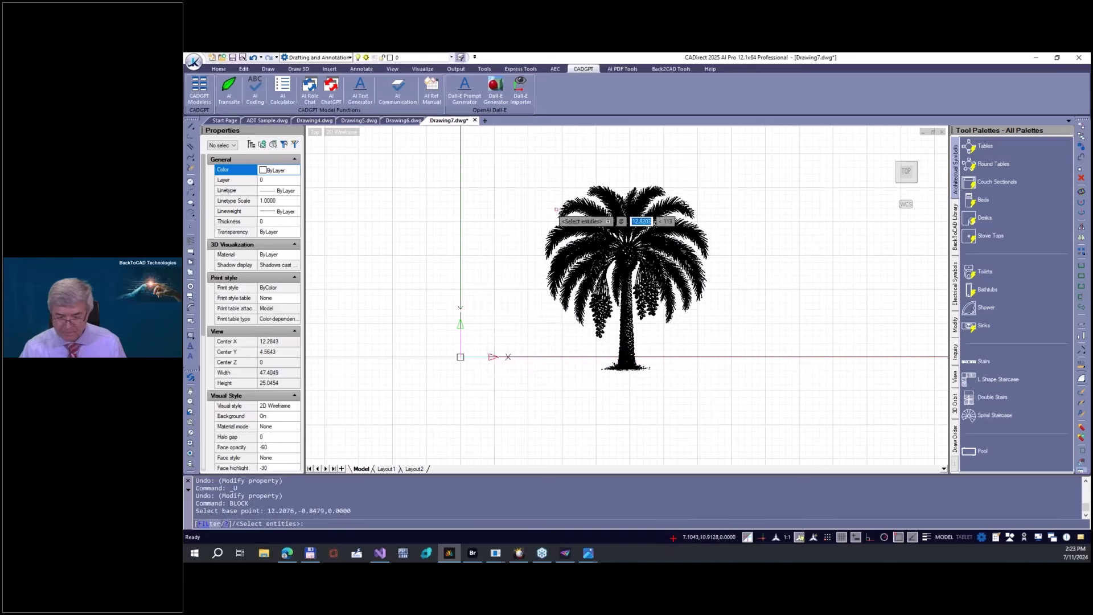
pyautogui.click(522, 173)
pyautogui.click(724, 396)
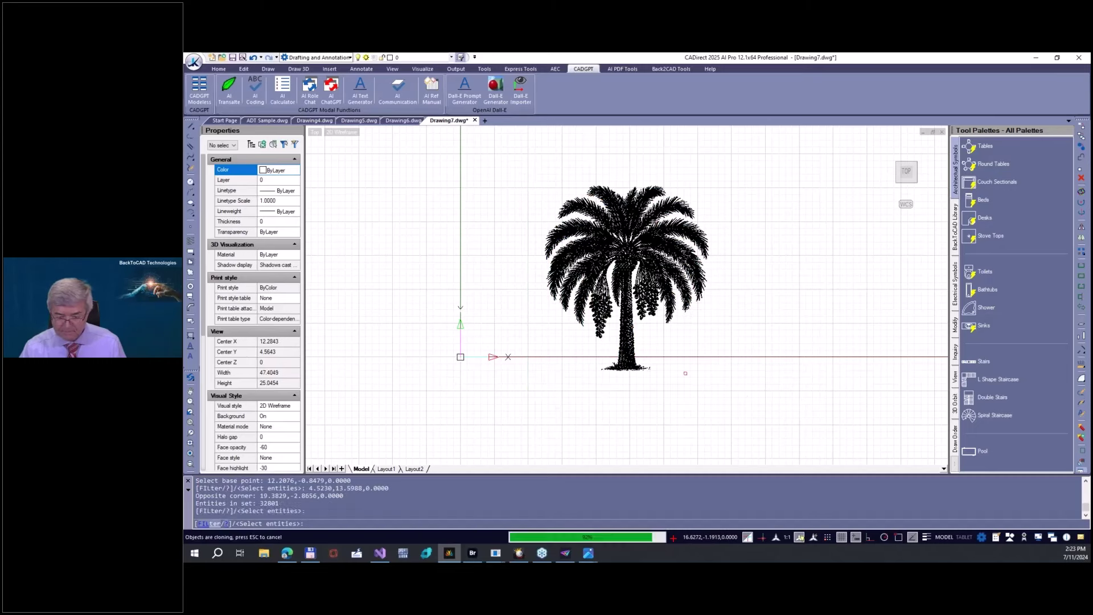
# Step: Finish the palm tree block definition, then insert it with DDINSERT, confirming the palm tree block
pyautogui.press('Return')
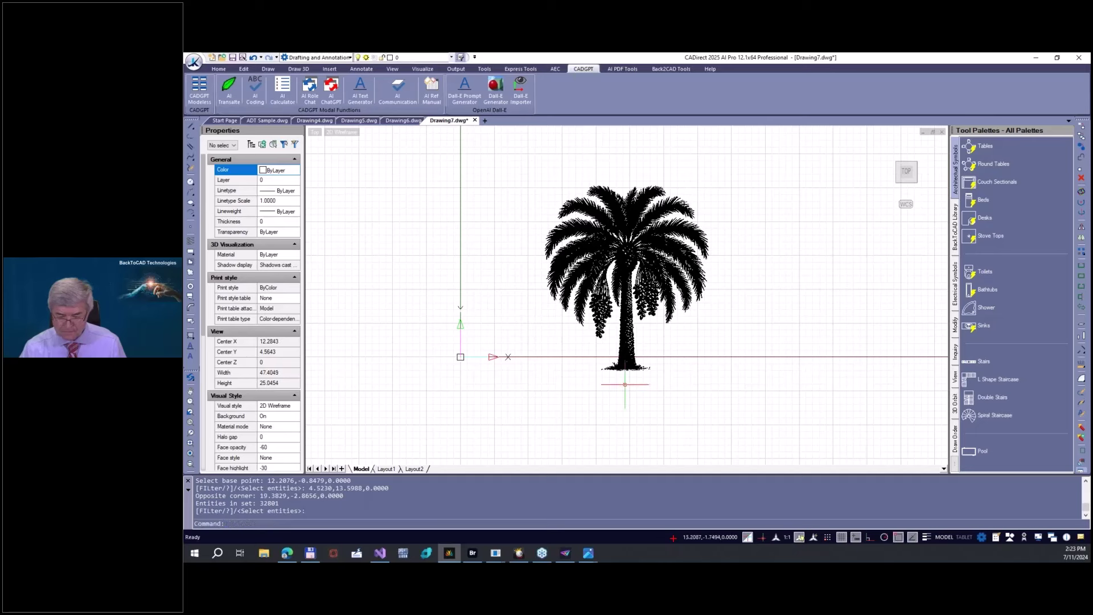
pyautogui.write('ddims')
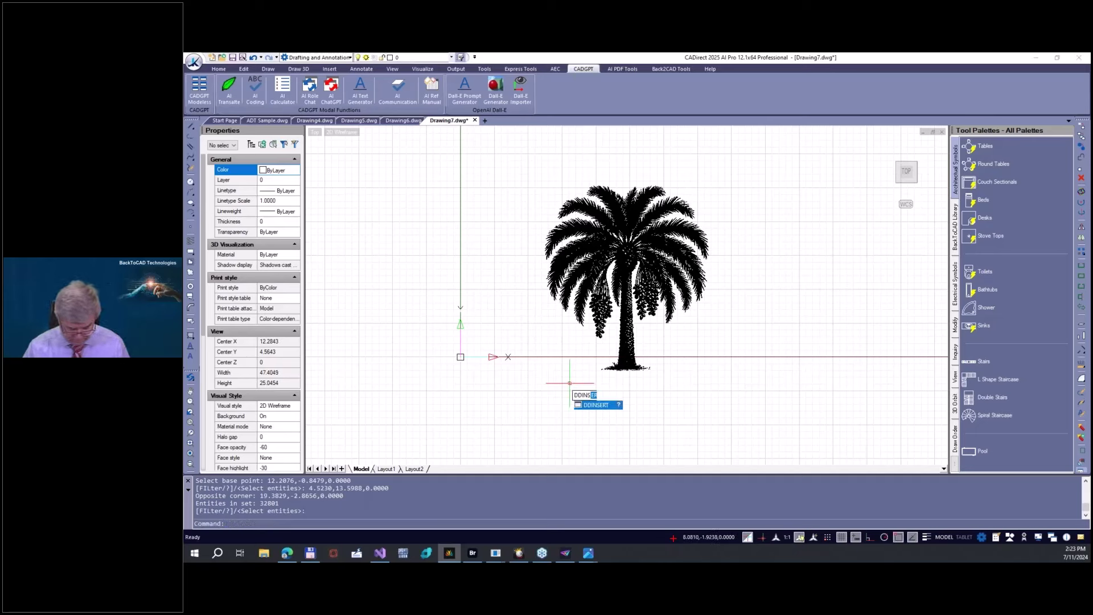
pyautogui.press('Return')
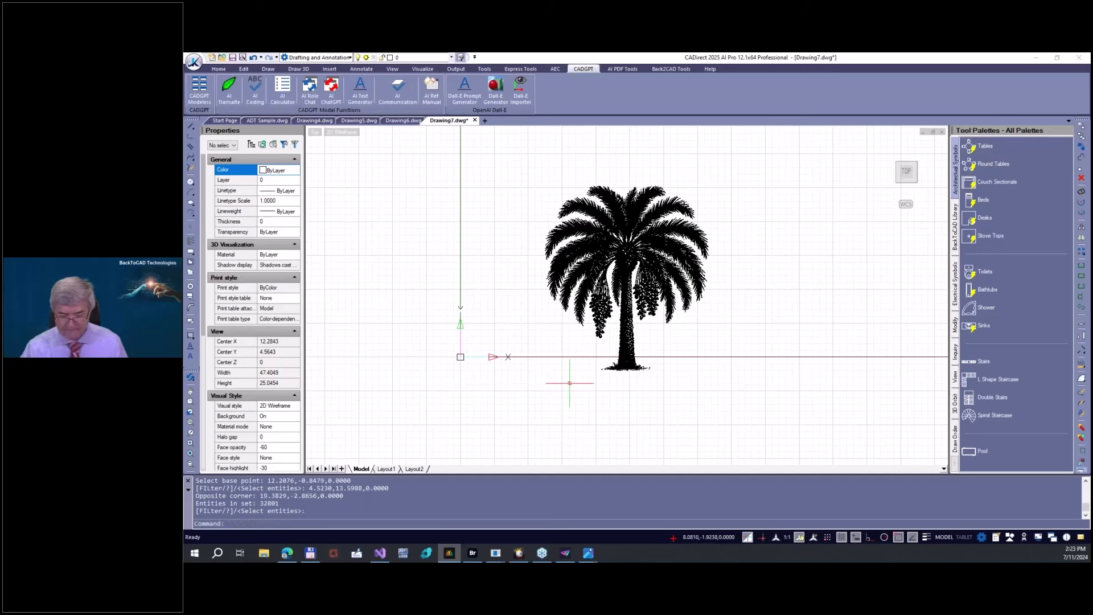
pyautogui.click(746, 369)
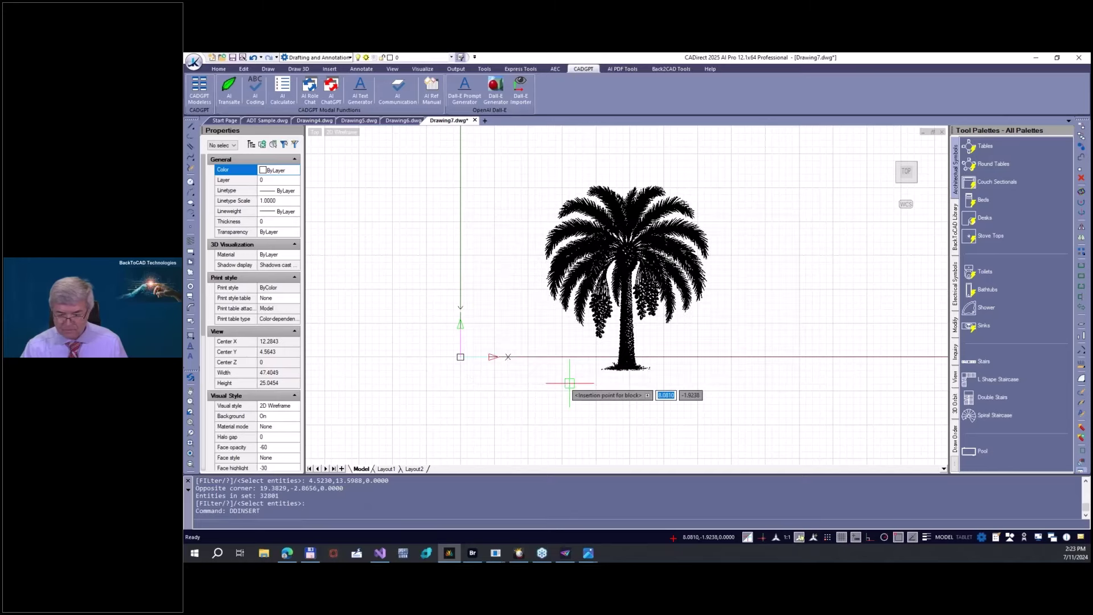